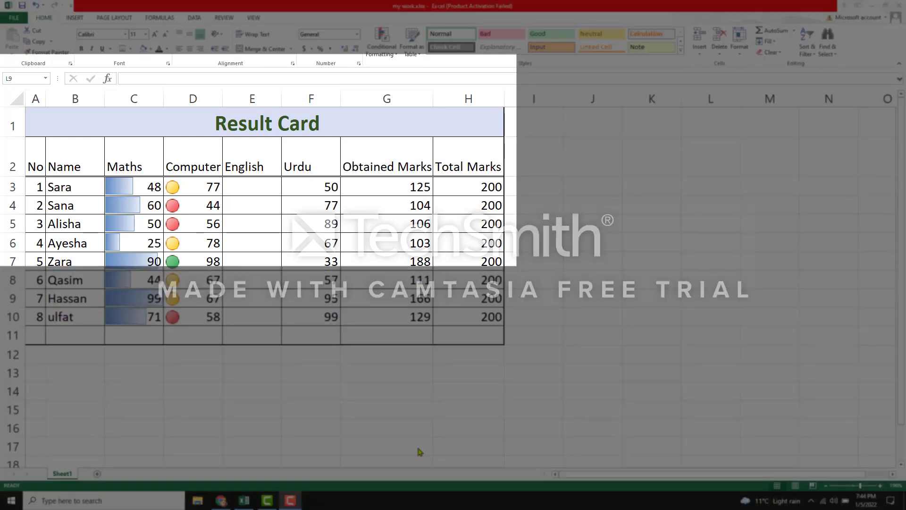
Inspect the formula behind the obtained marks in cell G5.
click(246, 191)
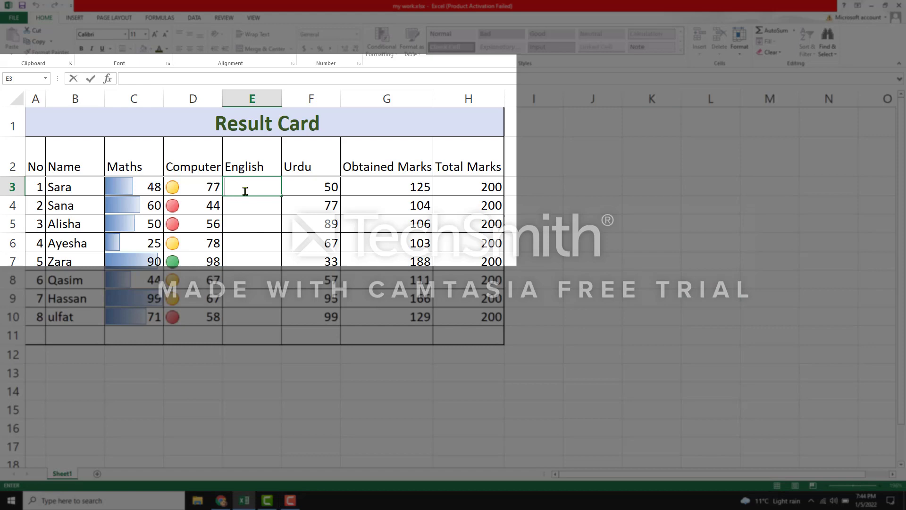
click(333, 208)
click(432, 224)
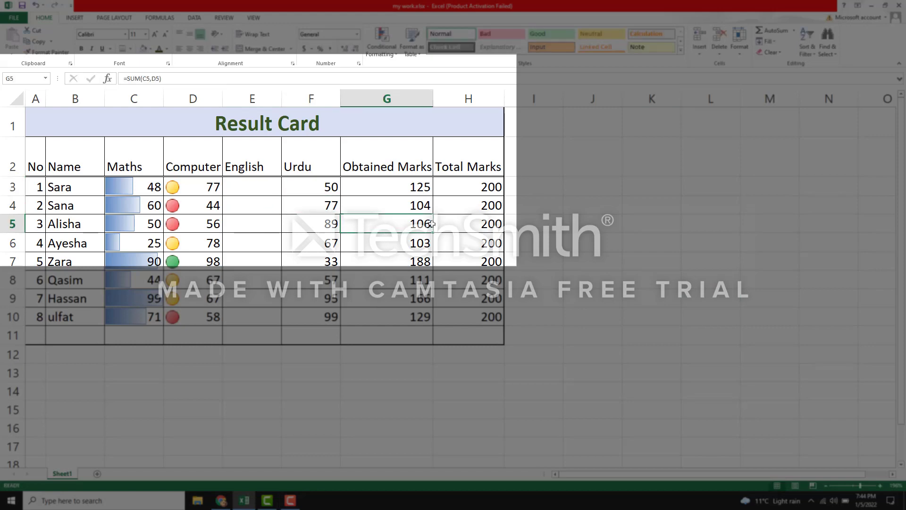
double_click(394, 222)
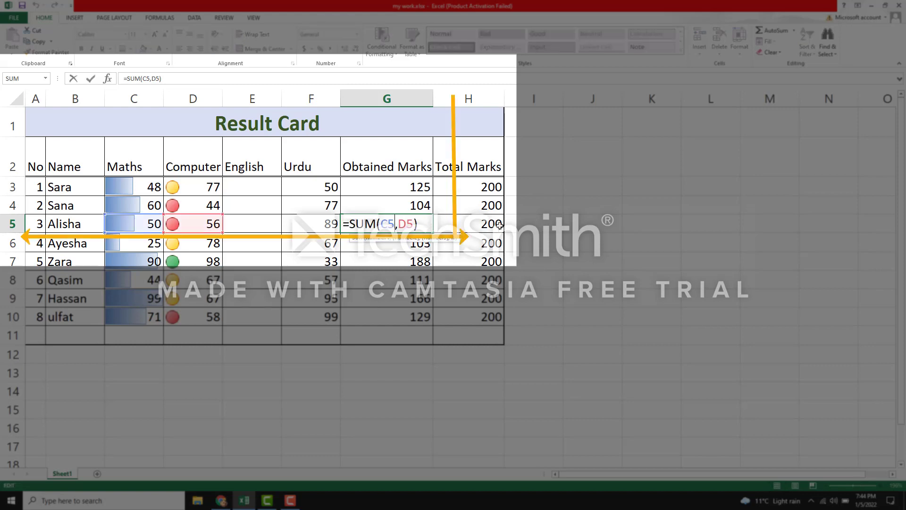
click(513, 226)
click(405, 220)
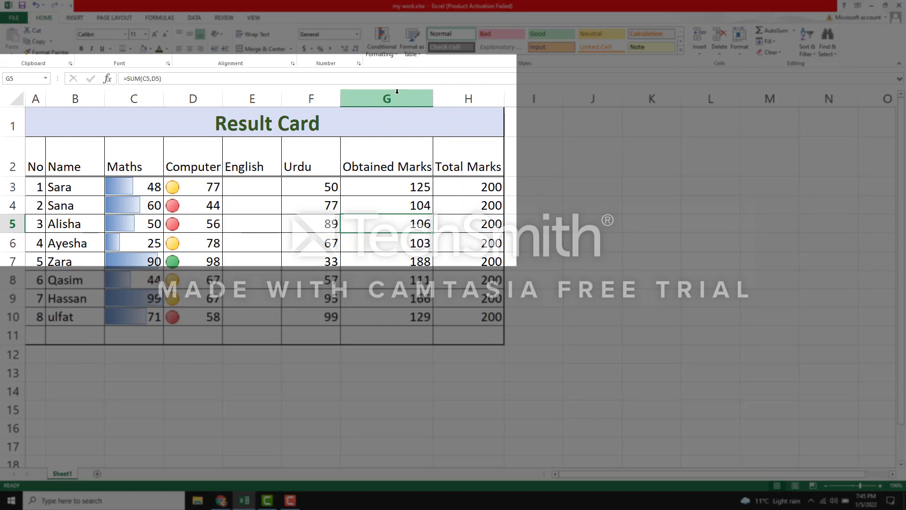
Check the cell addresses of individual entries in the Urdu, Name, Maths and Computer columns and of empty cells in column N.
click(292, 243)
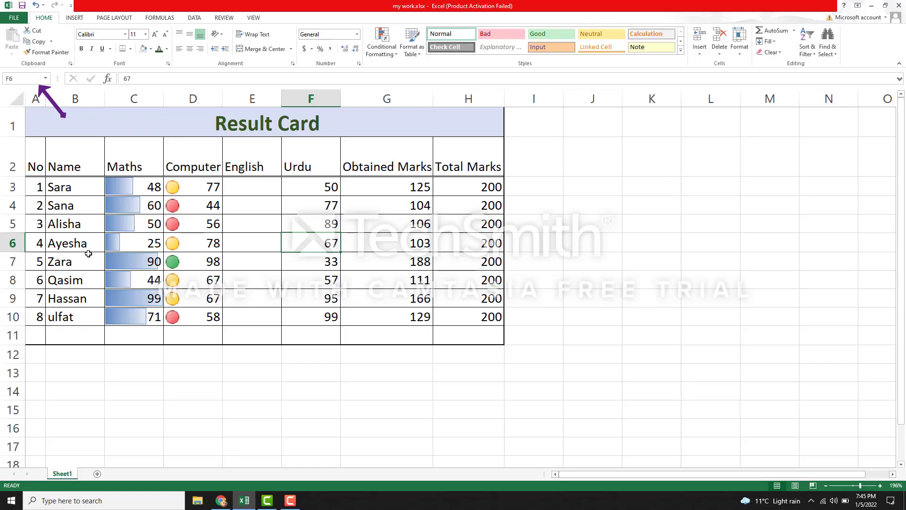
click(89, 255)
click(127, 237)
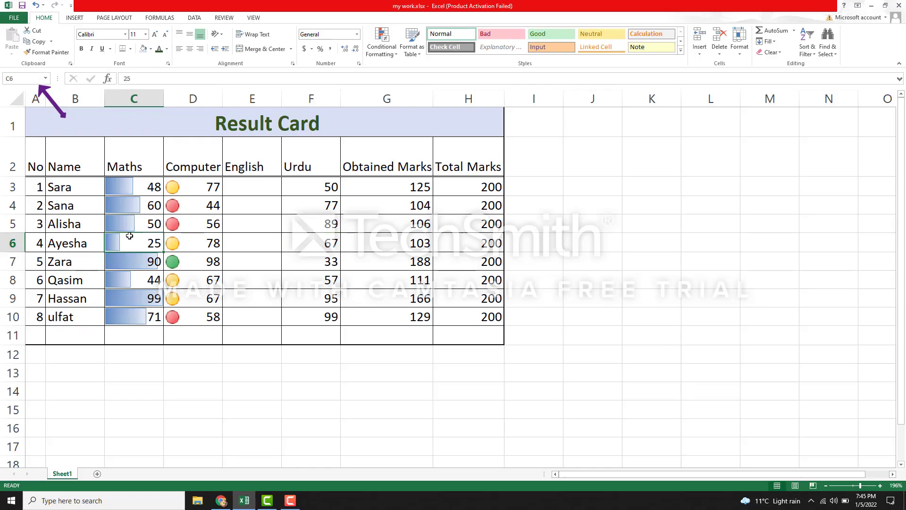
click(197, 220)
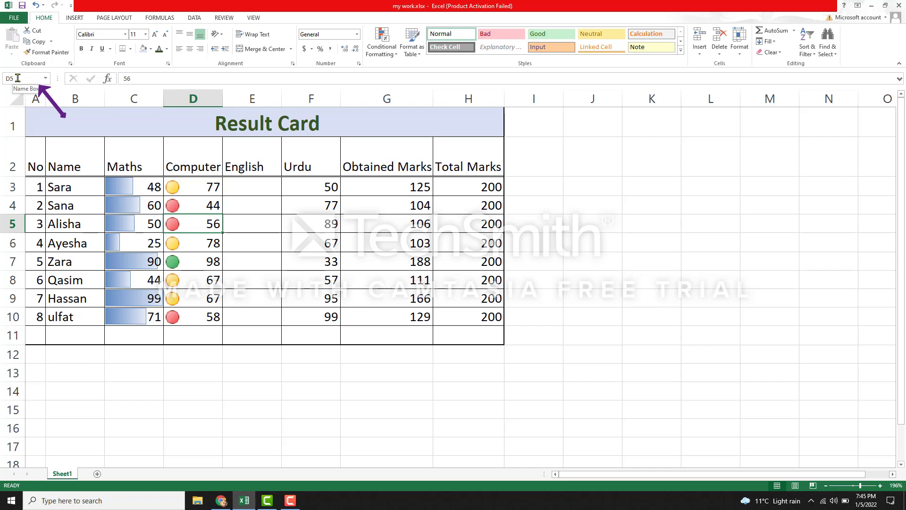
click(821, 365)
click(834, 298)
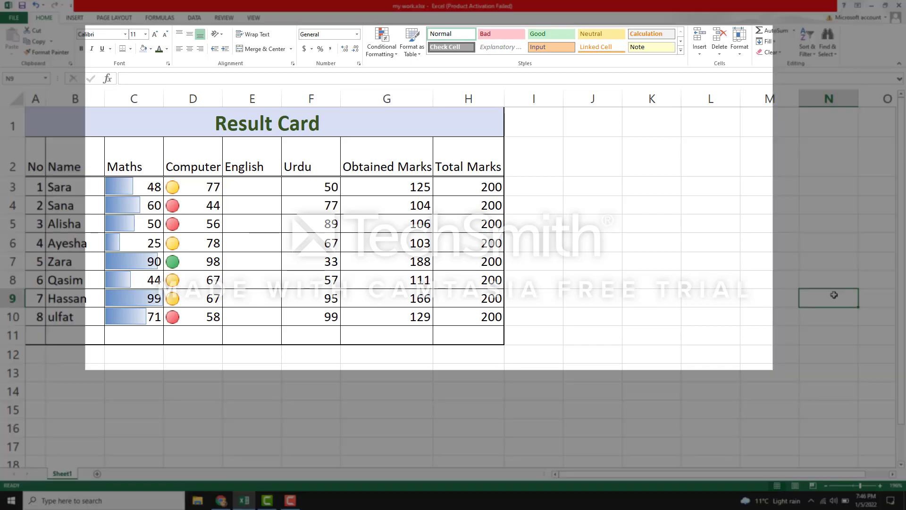
Enter the text "I AM TAKING CLASS" in cell J7 beside the result table.
click(610, 265)
double_click(610, 265)
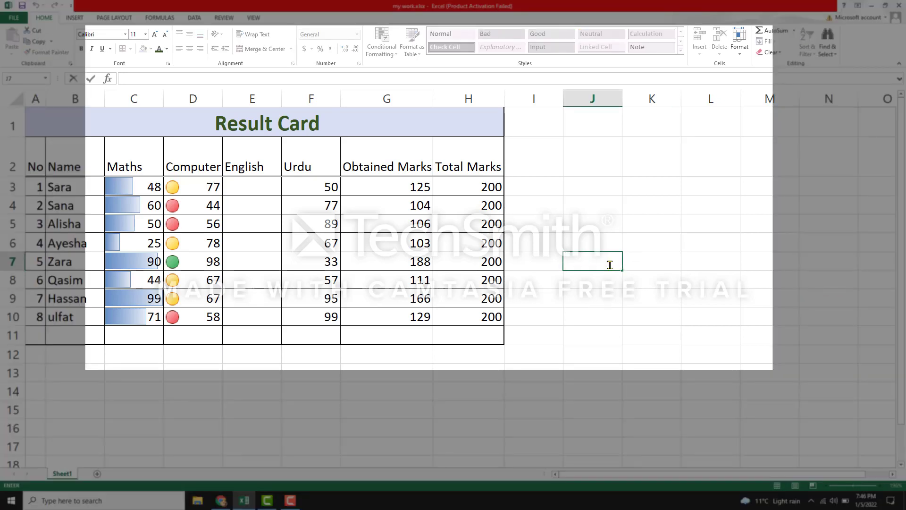
text(I AMS)
key(BackSpace)
text(TAKING )
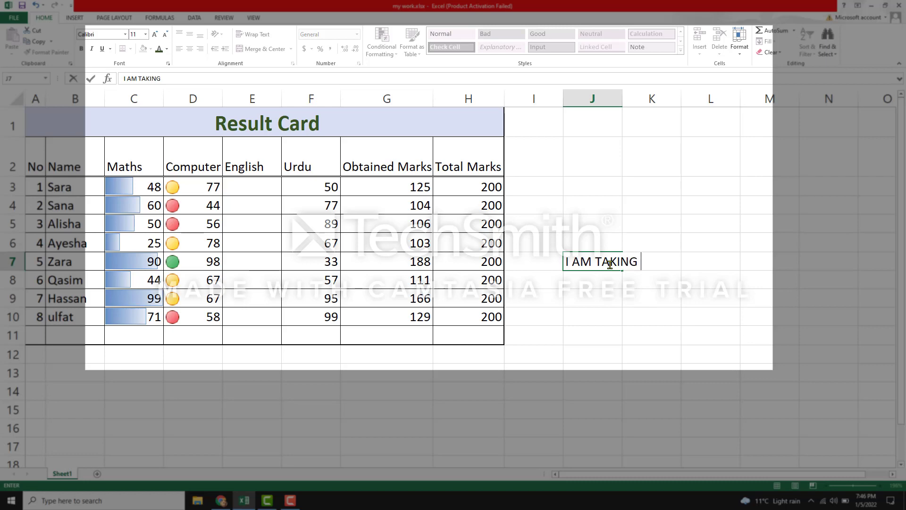
text(CLASS)
click(809, 306)
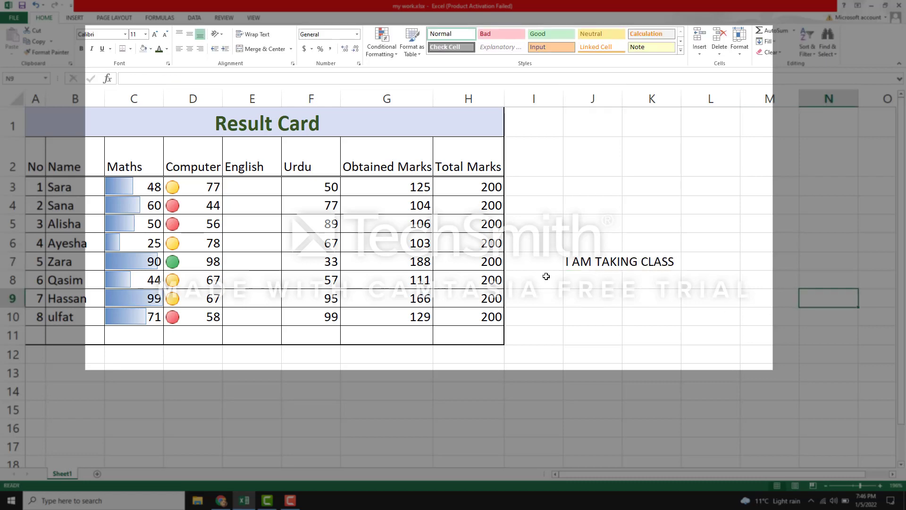
Compare the underlying contents of text cell J7, total marks cell H6 and obtained marks cell G4.
click(590, 265)
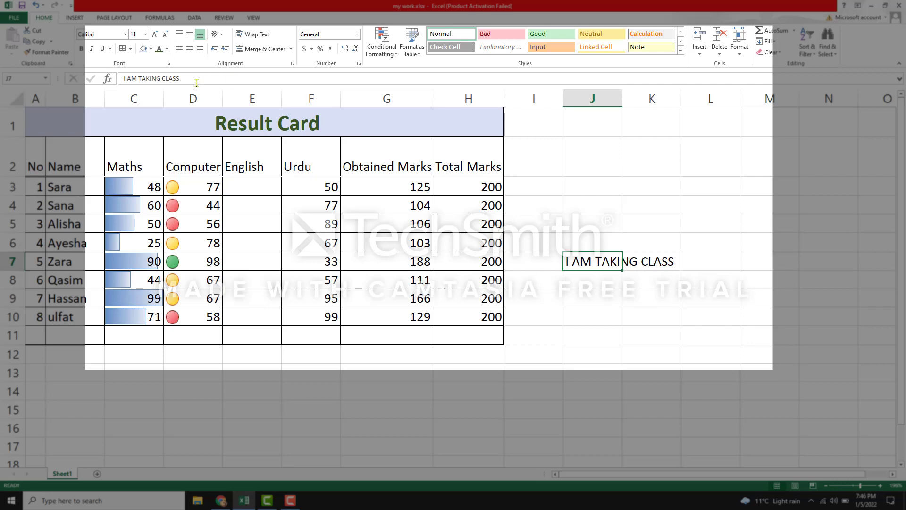
click(458, 237)
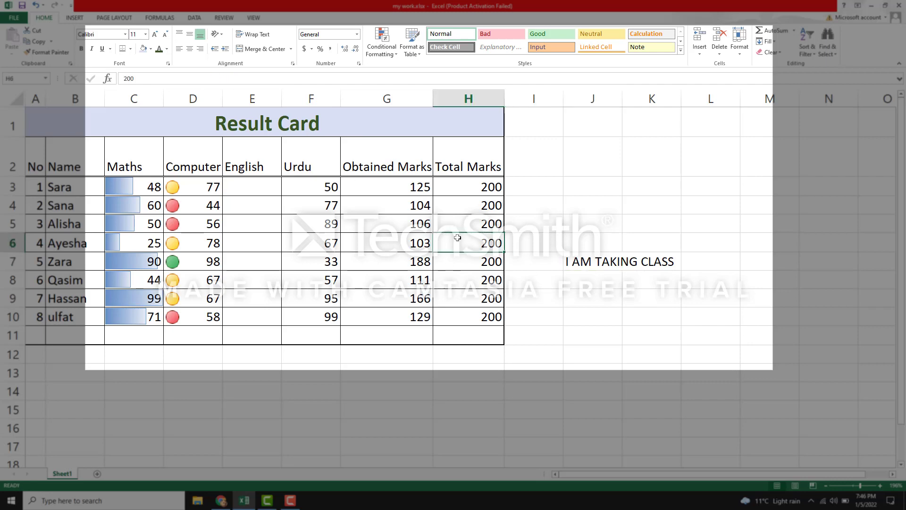
click(355, 201)
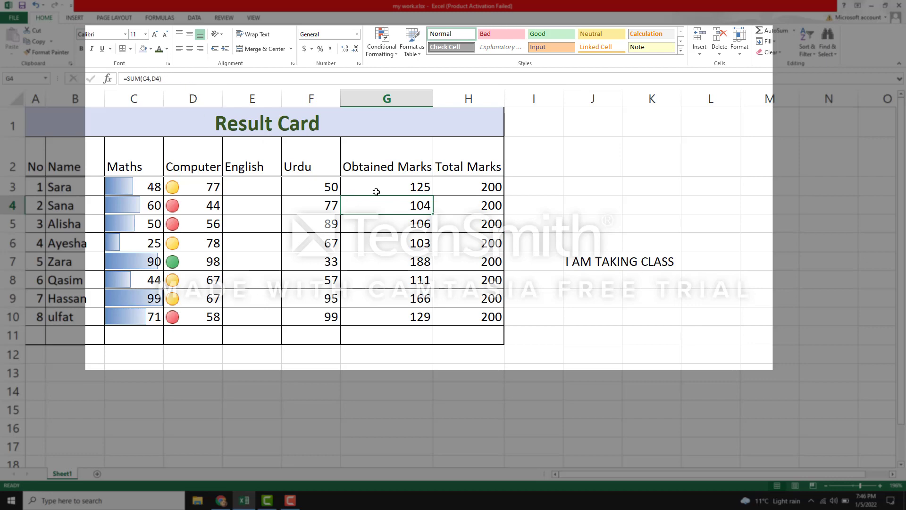
click(585, 279)
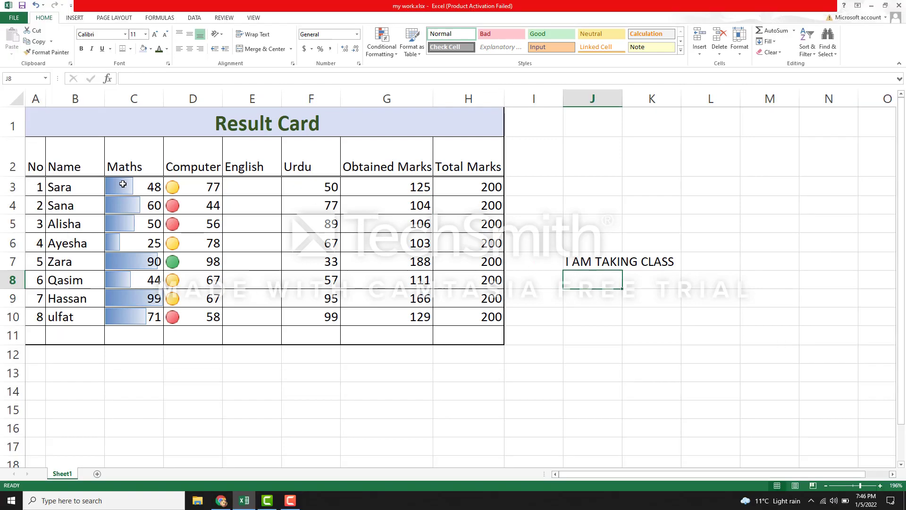
Inspect the Maths mark in C3 and compare it with the empty English cells E4 and E6.
double_click(123, 184)
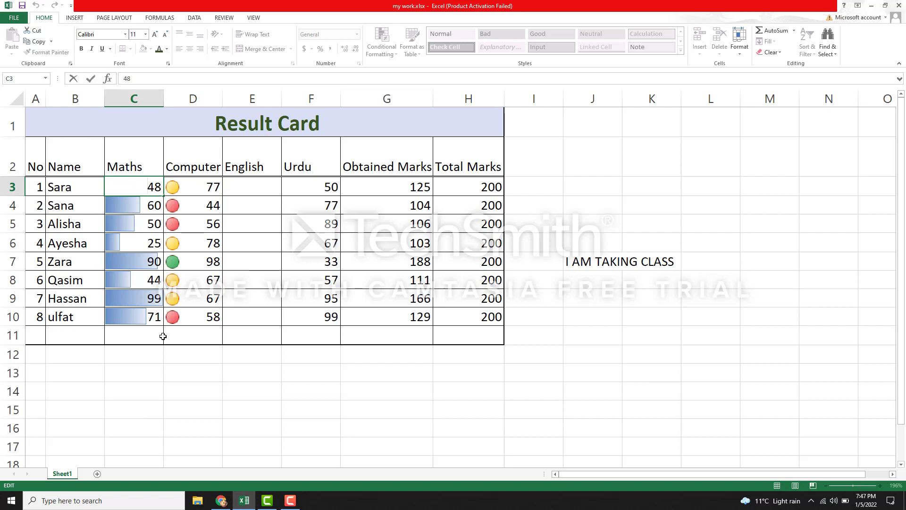
click(262, 208)
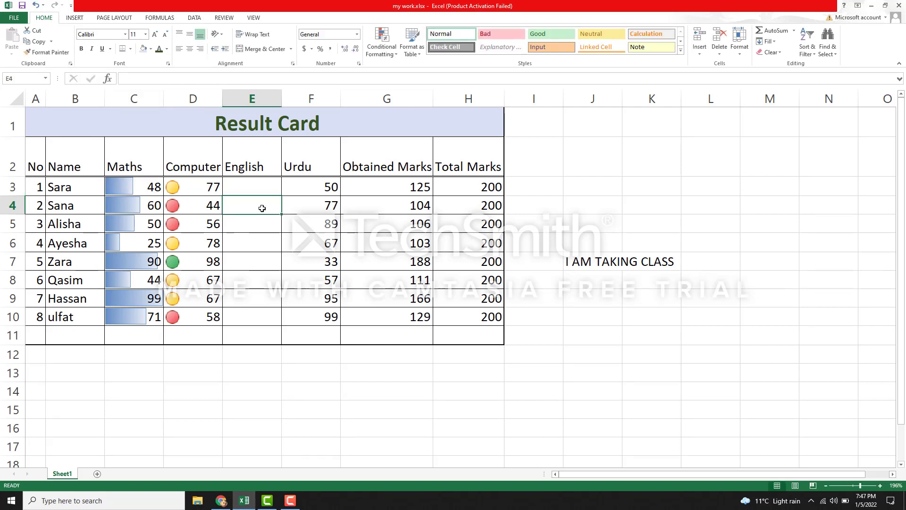
click(121, 185)
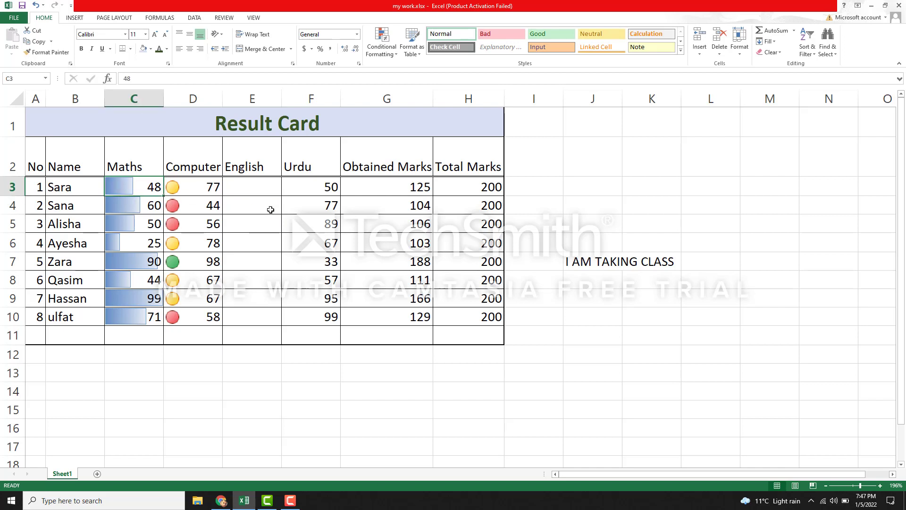
click(234, 238)
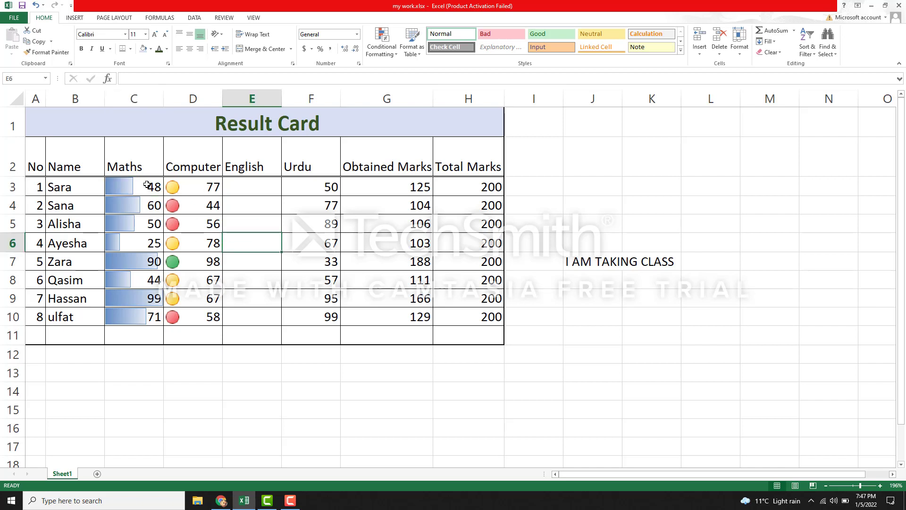
Try clearing the conditional formatting rules from only the Maths marks in C3:C10, and undo the clearing.
drag(148, 185, 144, 314)
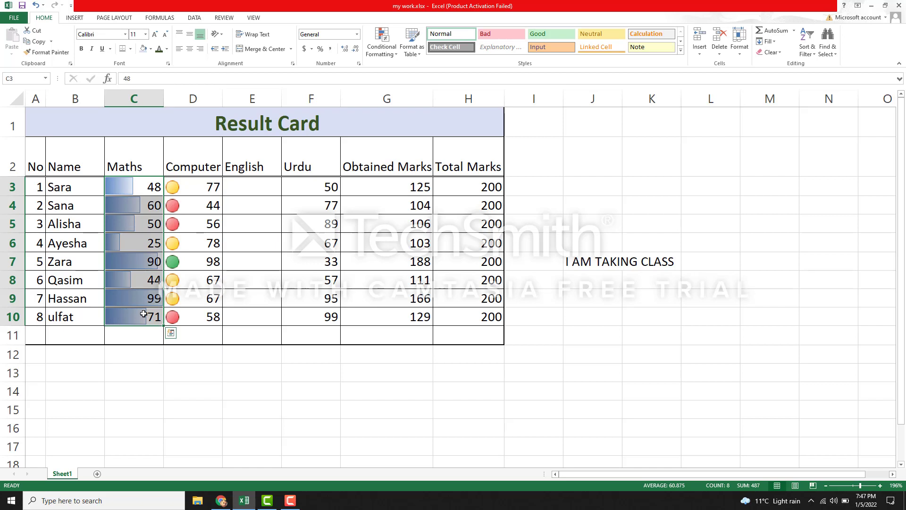
click(396, 56)
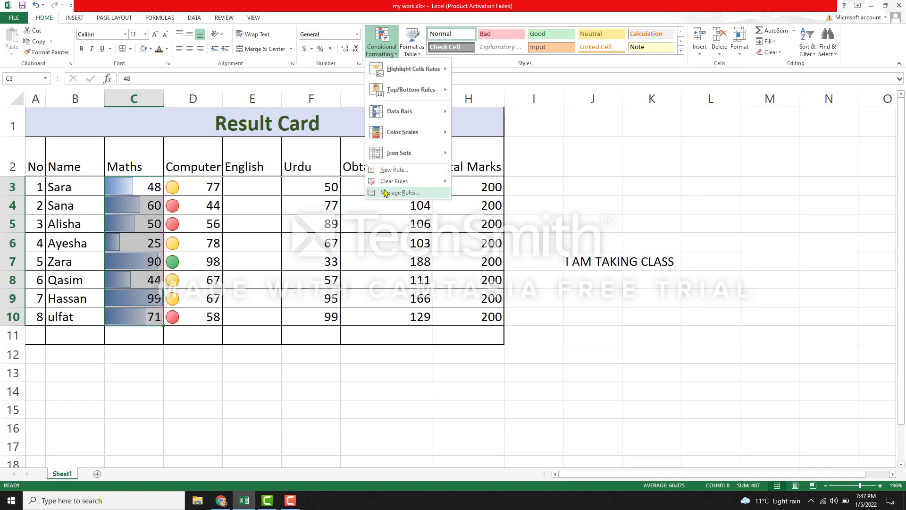
mouse_move(385, 185)
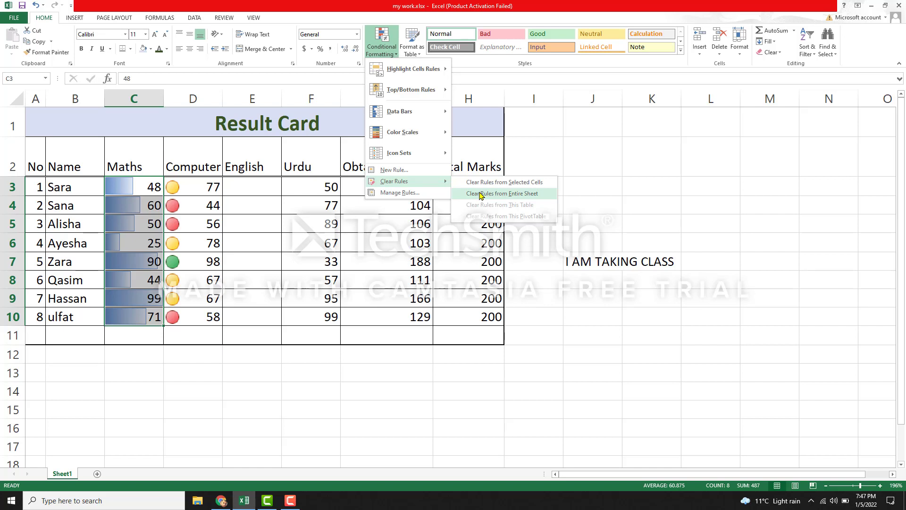
click(490, 182)
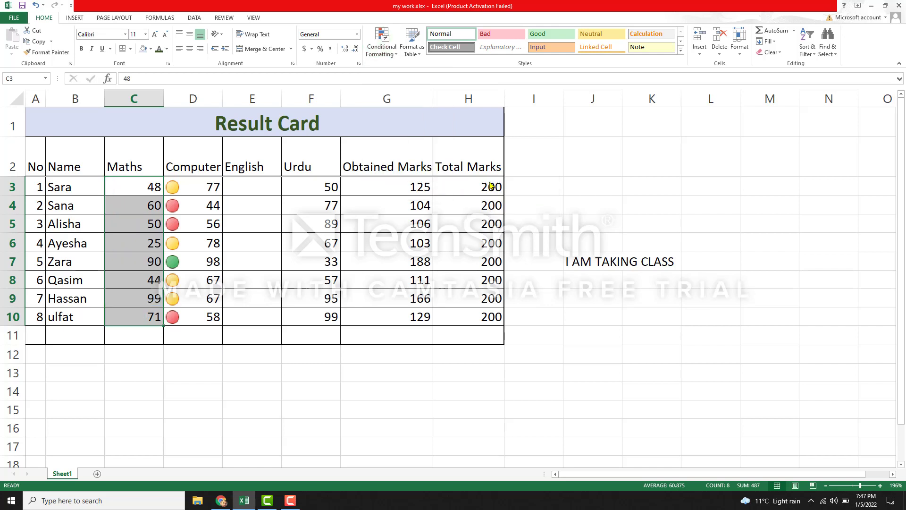
key(ctrl+z)
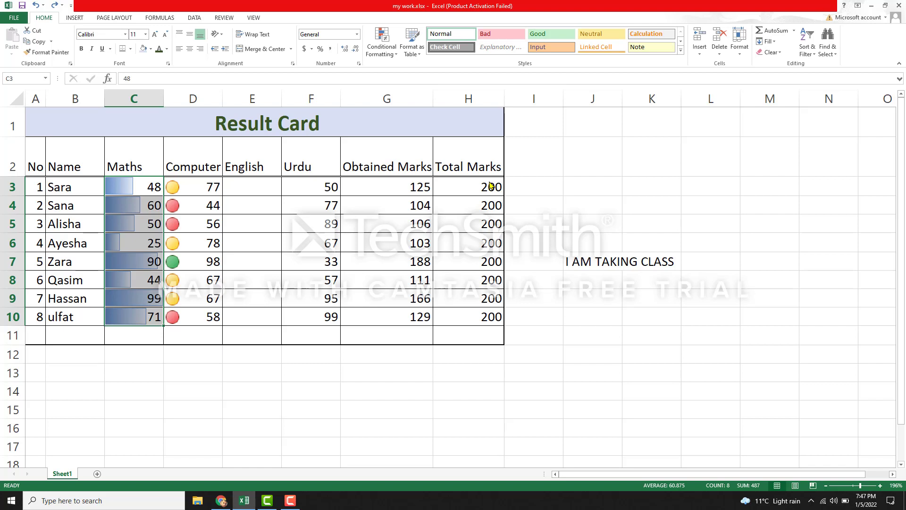
Clear the conditional formatting rules from the entire sheet.
click(395, 54)
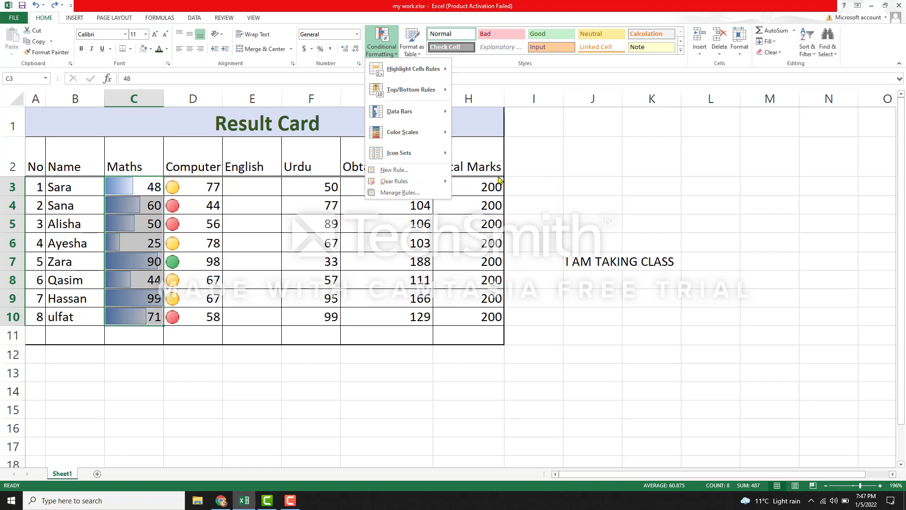
mouse_move(431, 182)
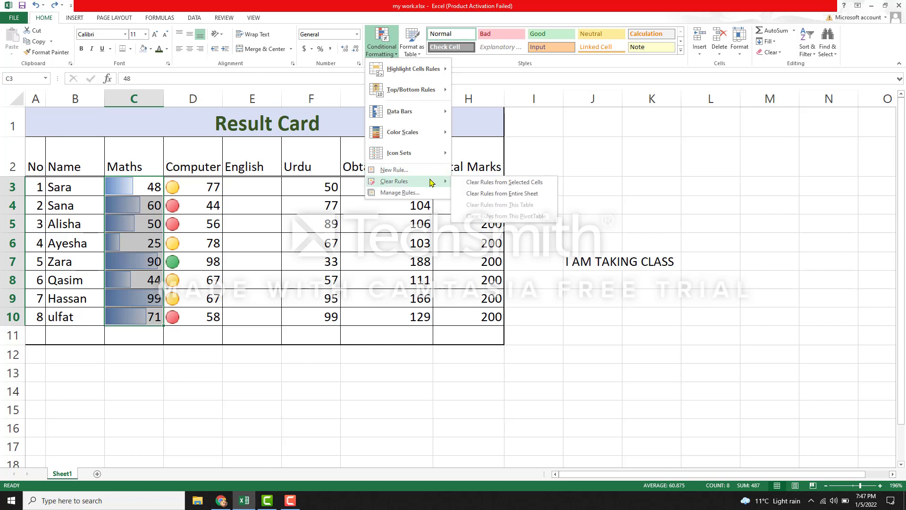
click(470, 194)
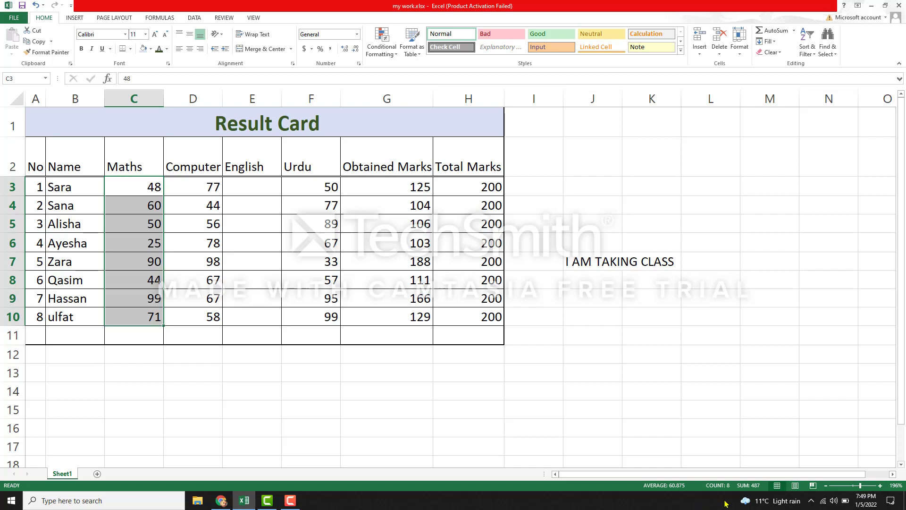
click(308, 385)
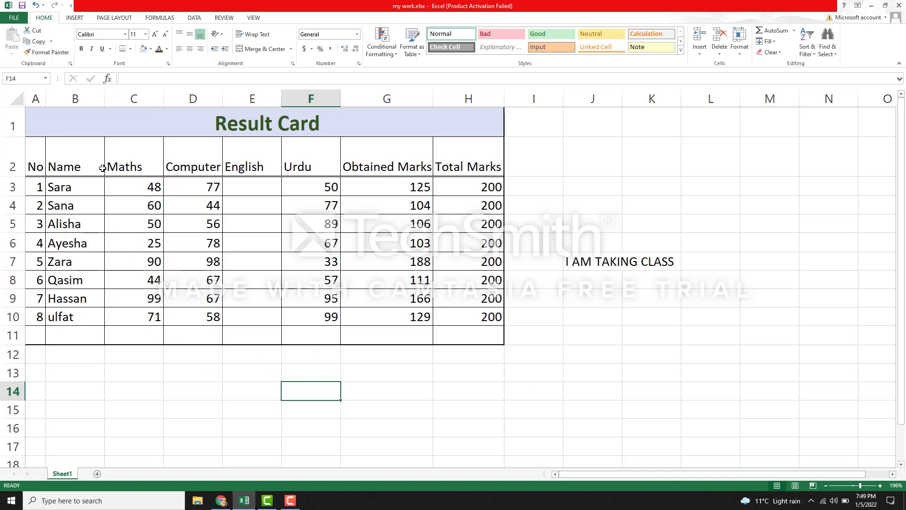
Check the selection totals for all marks in C3:H10 and for the Total Marks in H3:H10.
mouse_move(118, 189)
mouse_down()
mouse_move(203, 189)
mouse_move(441, 313)
mouse_move(461, 311)
mouse_up()
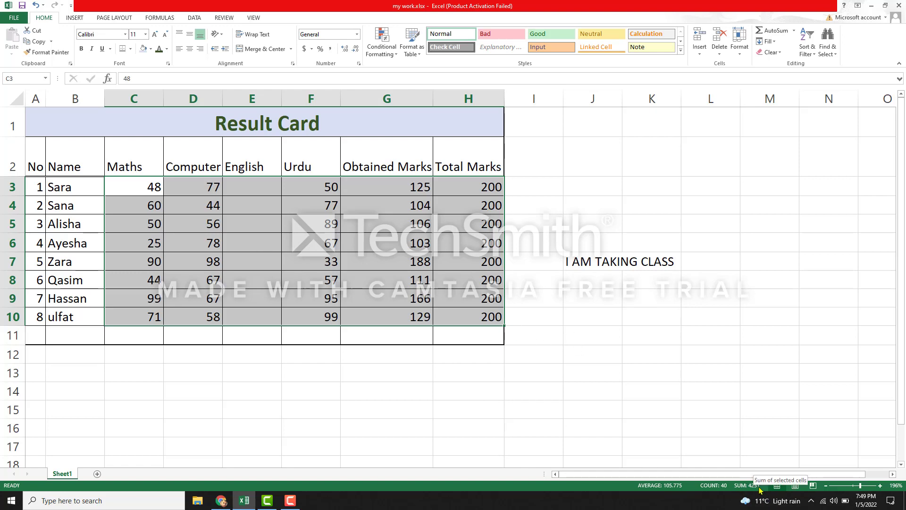
click(615, 303)
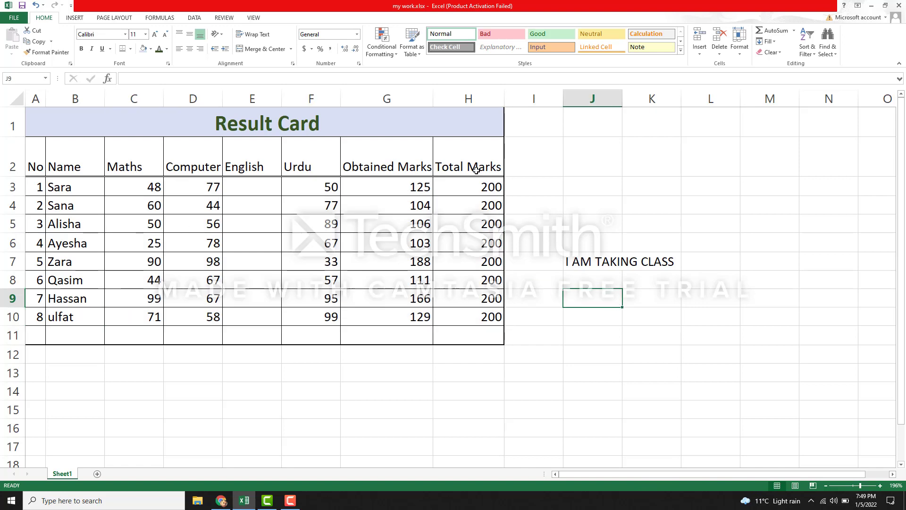
drag(474, 188, 463, 318)
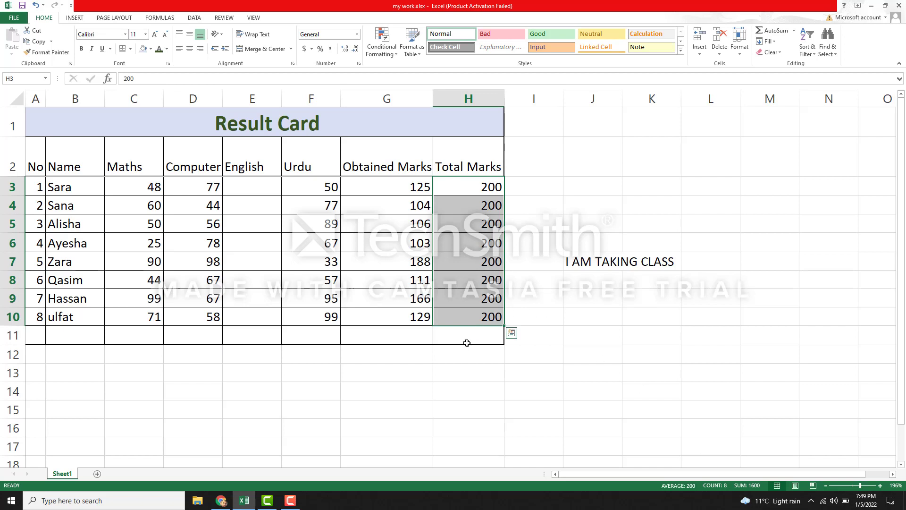
Try to total the Total Marks column in H11 with =SUM(H3:H11), and dismiss the circular reference warning.
click(467, 335)
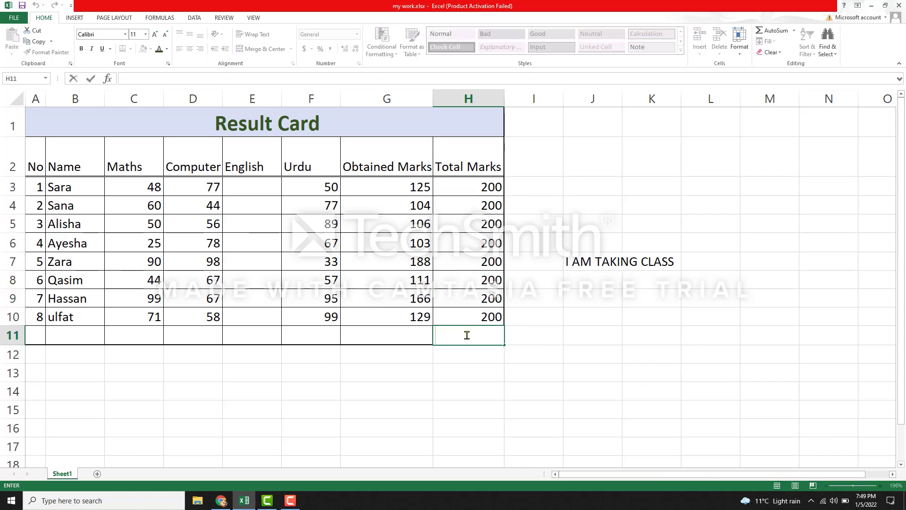
text(=)
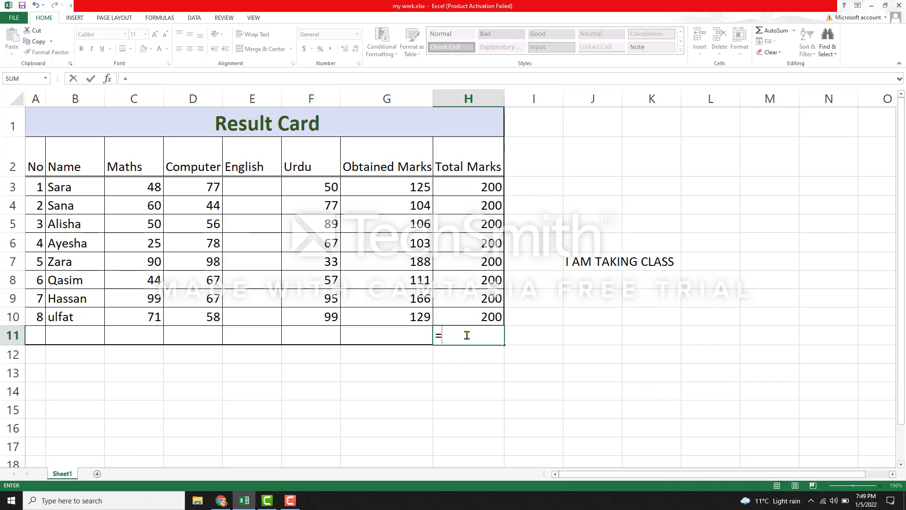
text(s)
key(BackSpace)
text(SU)
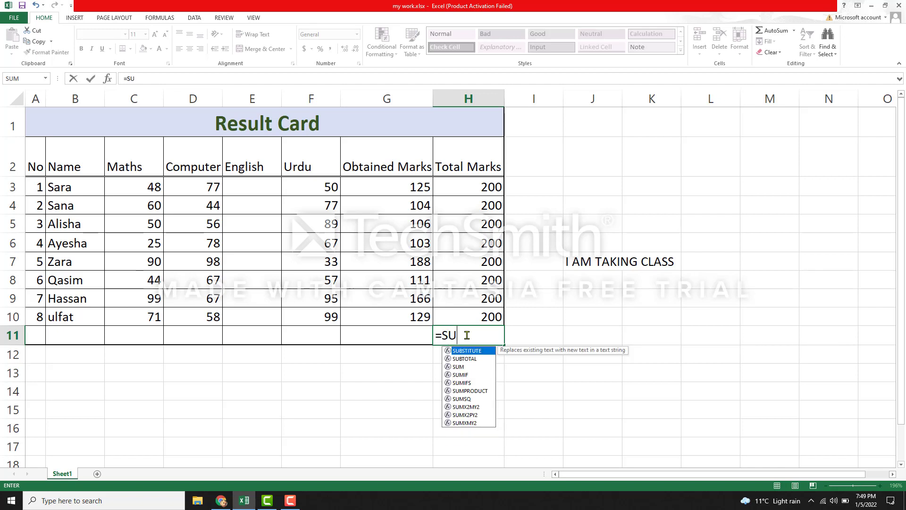
text(M()
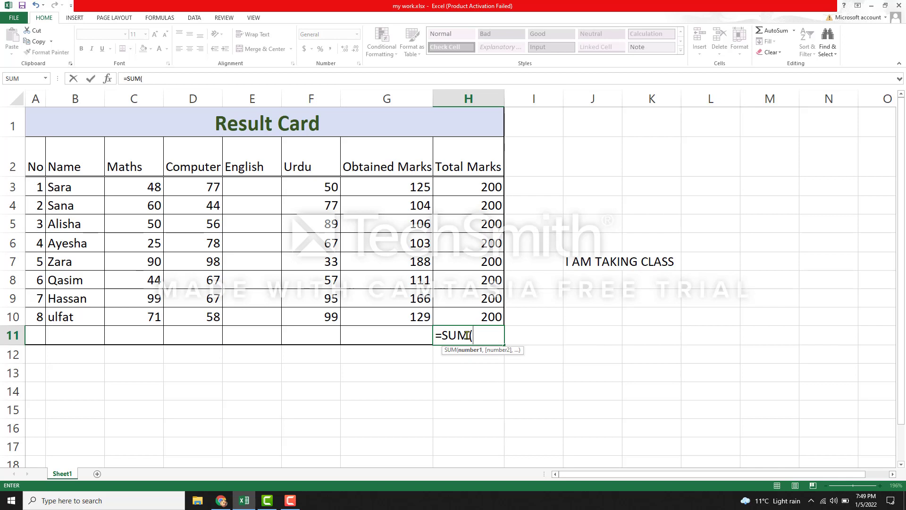
click(474, 187)
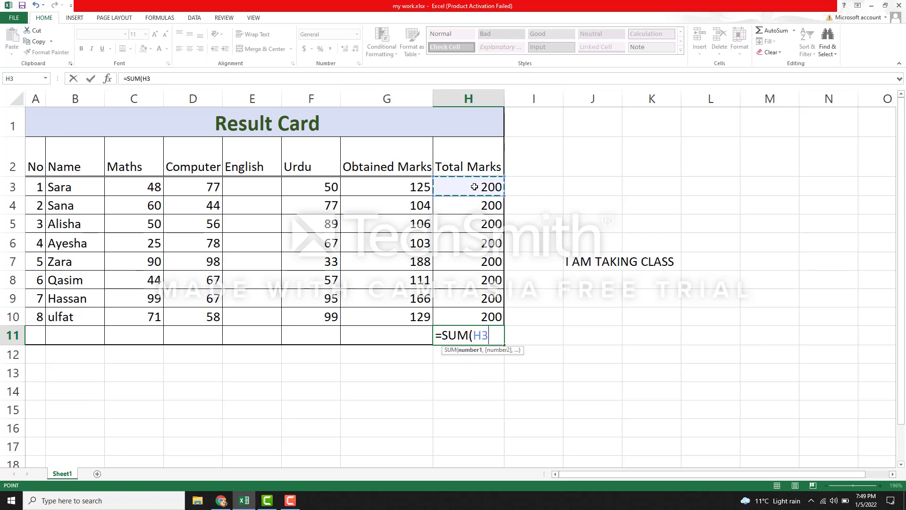
drag(474, 187, 483, 326)
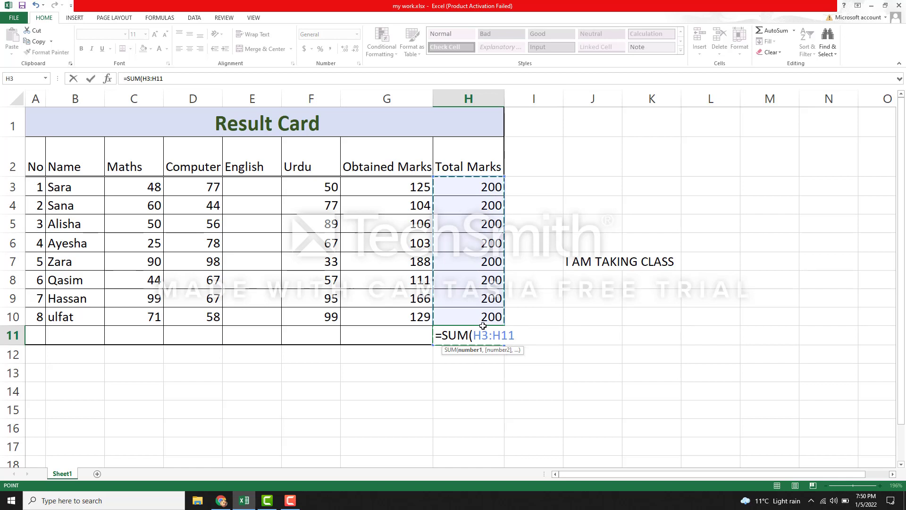
key(Return)
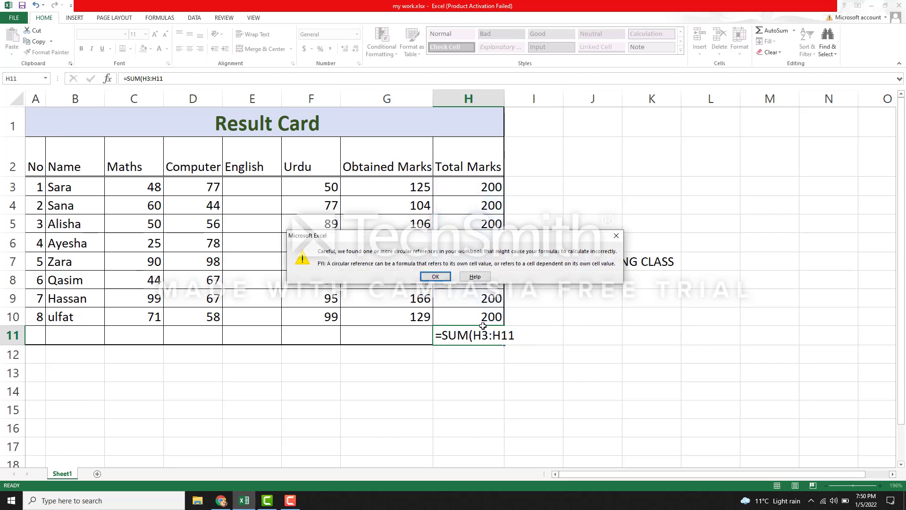
click(618, 234)
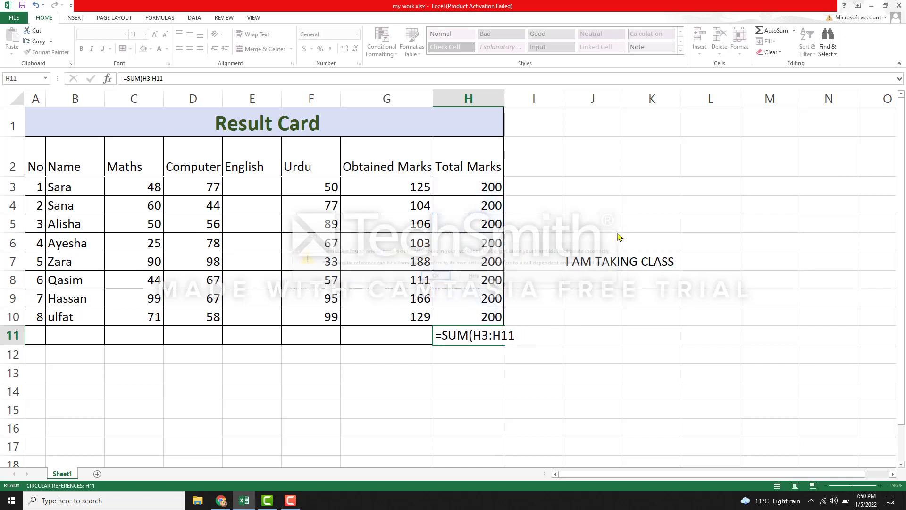
Correct the formula in H11 so that it sums the range H3:H10.
double_click(479, 330)
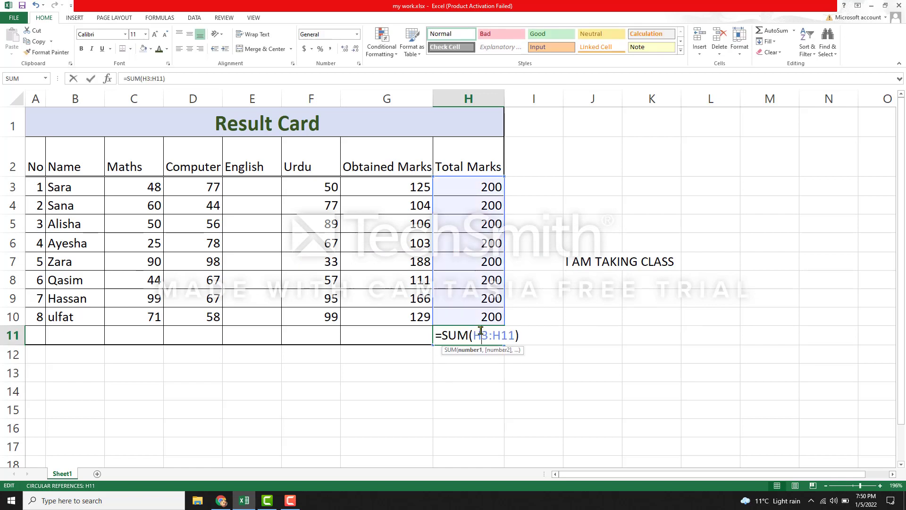
click(522, 337)
key(Return)
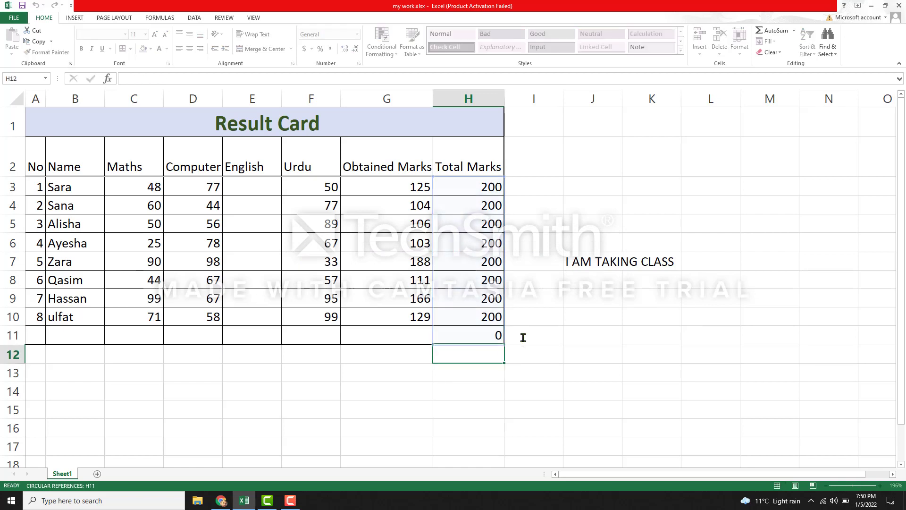
double_click(496, 337)
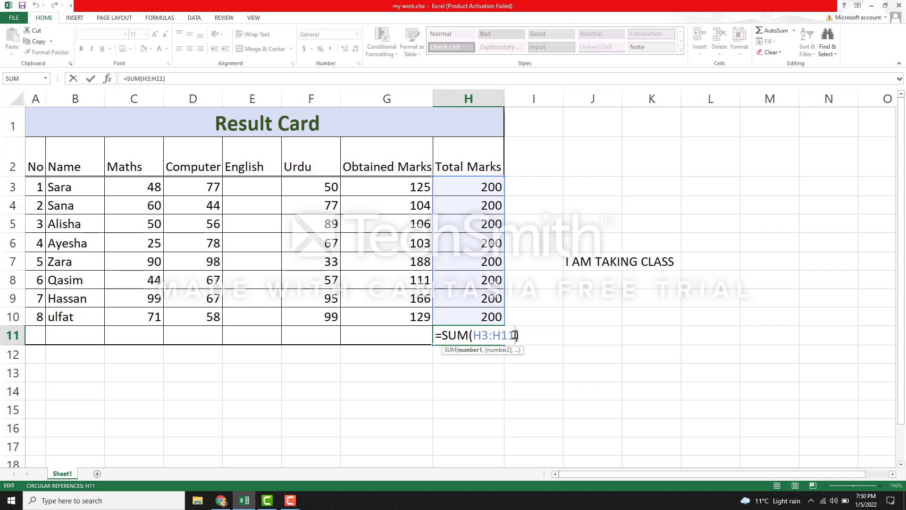
key(BackSpace)
key(BackSpace)
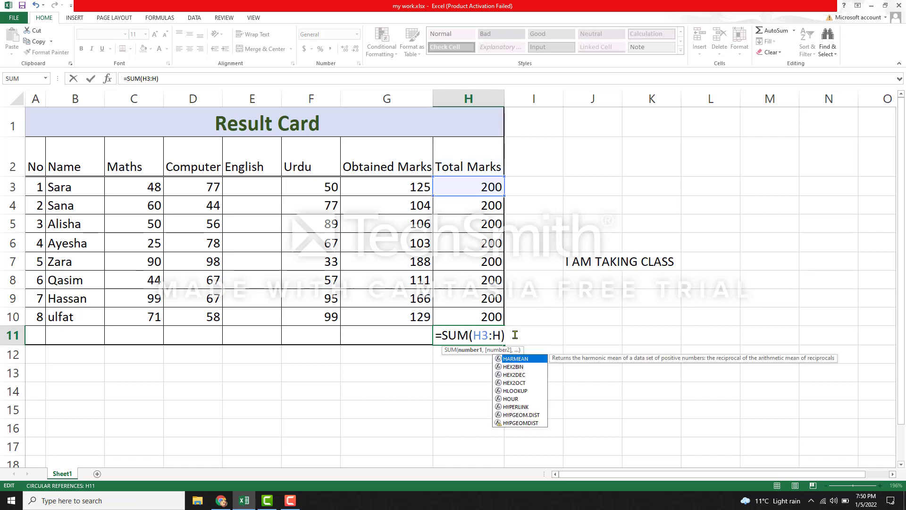
text(10)
key(Return)
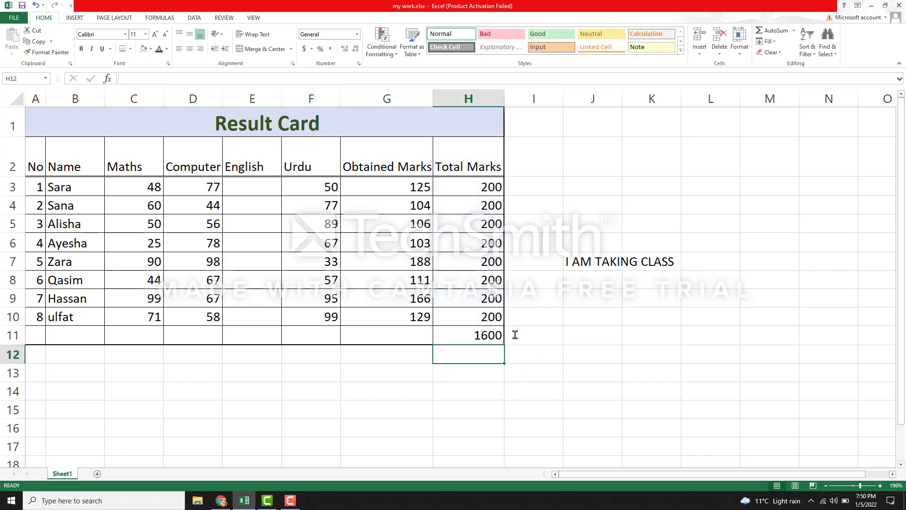
Undo the range correction in H11, dismiss the warning, and clear the cell's formula.
click(497, 334)
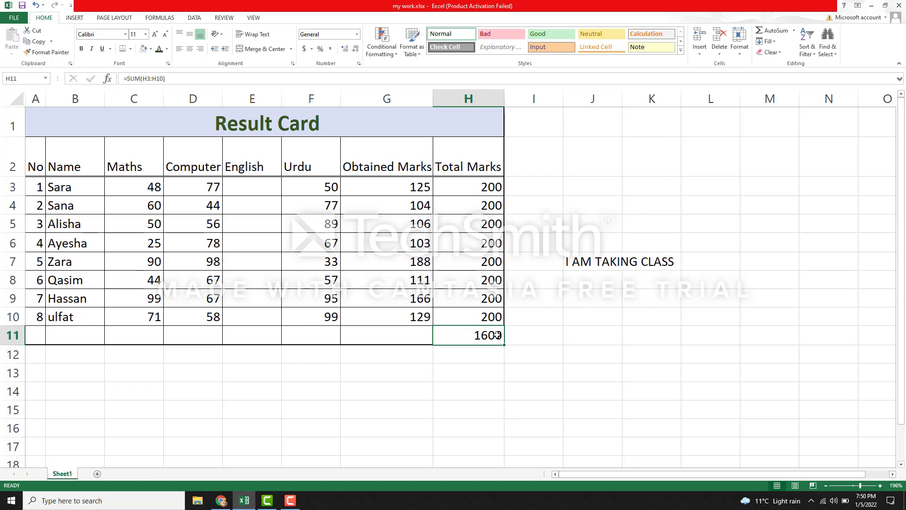
key(ctrl+z)
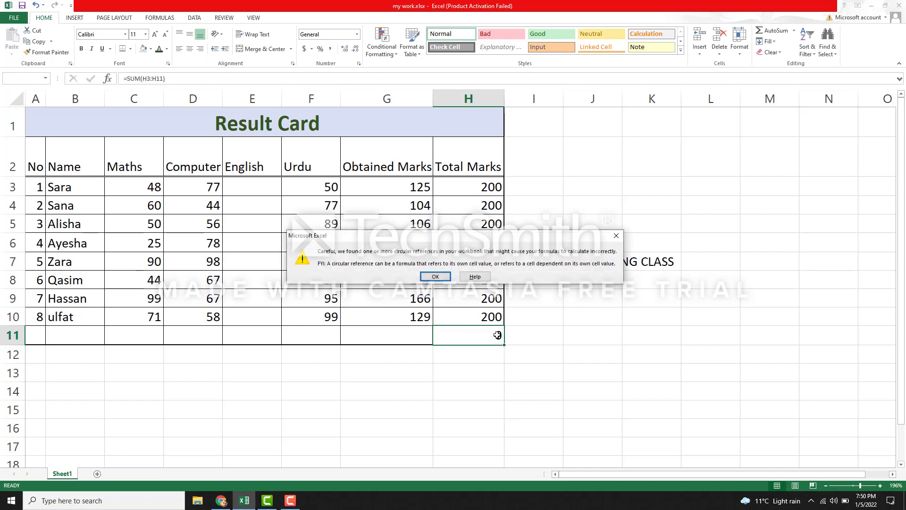
click(616, 236)
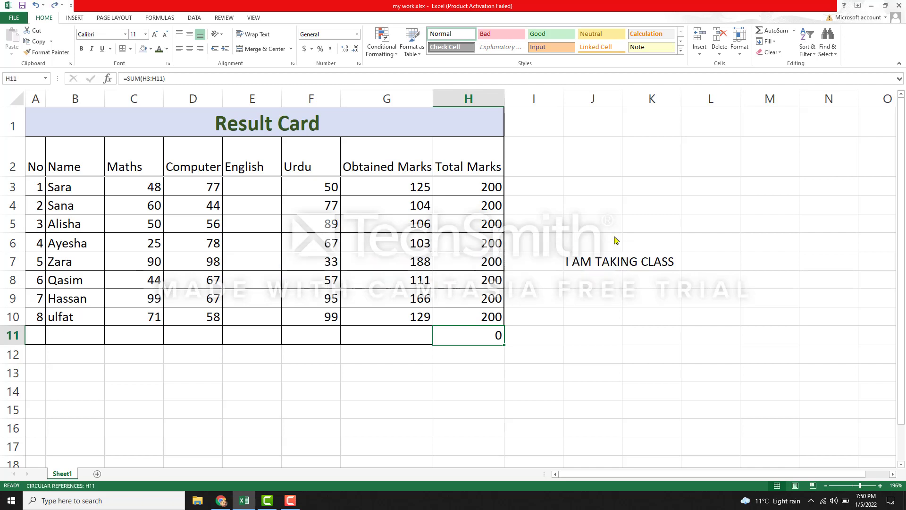
key(Delete)
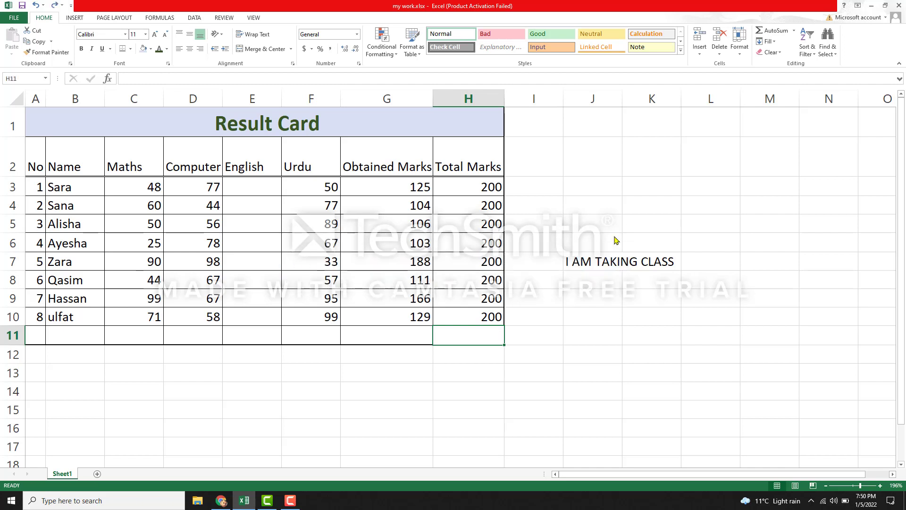
Total the Total Marks column in H11 with a SUM formula over H3:H10.
double_click(450, 338)
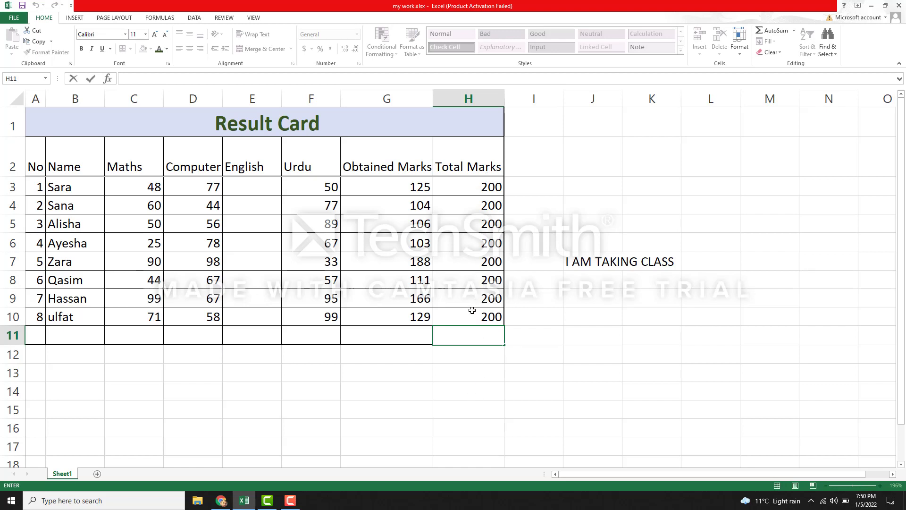
text(=sum)
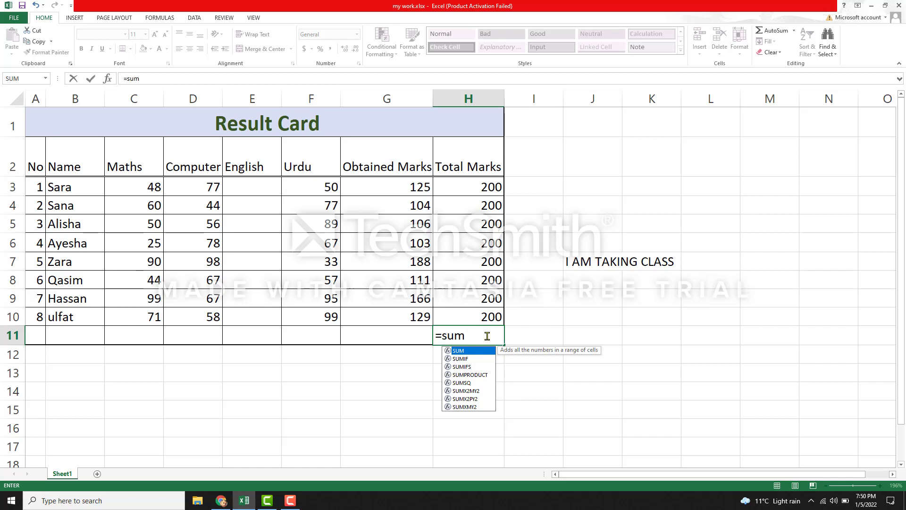
text(()
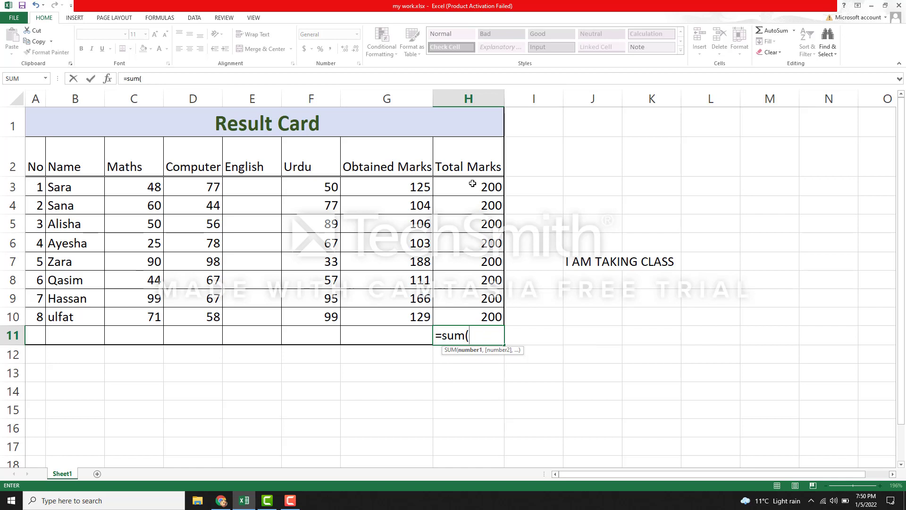
drag(473, 184, 481, 316)
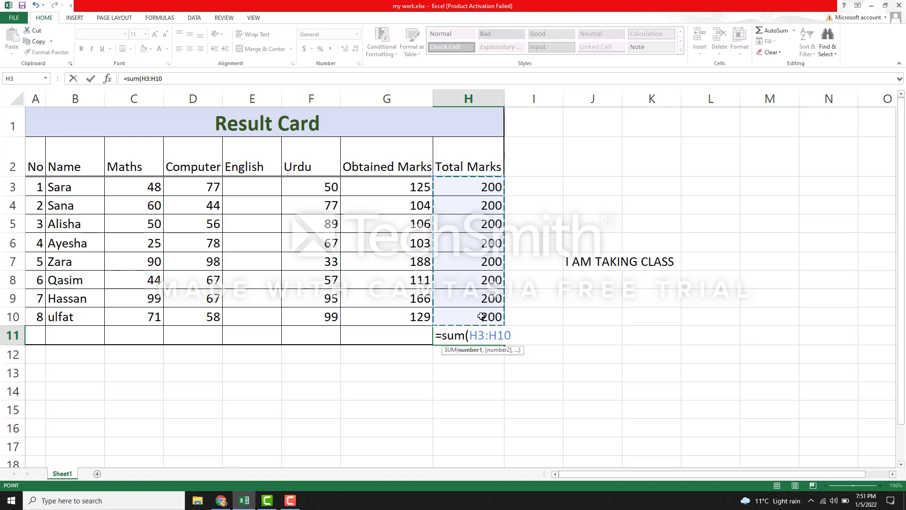
key(Return)
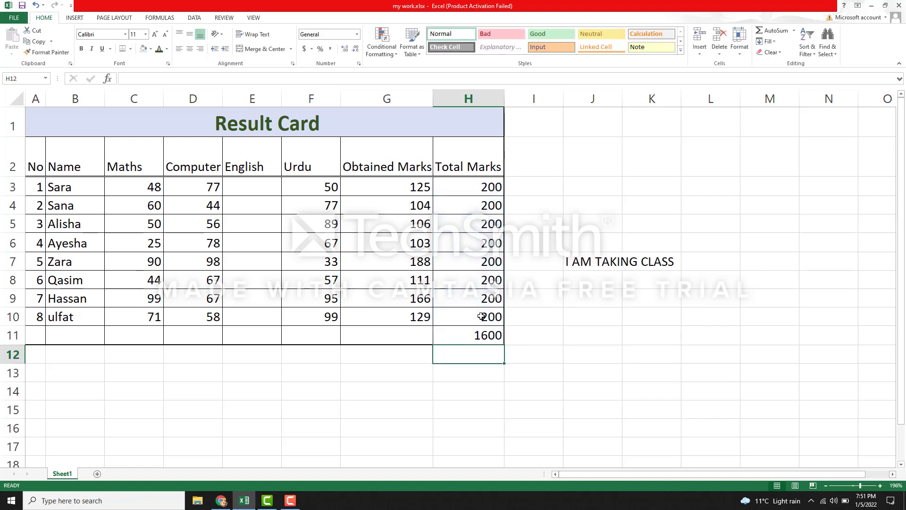
Change the SUM range in H11 to H3:H11, request help on the circular reference warning, and dismiss it.
click(505, 338)
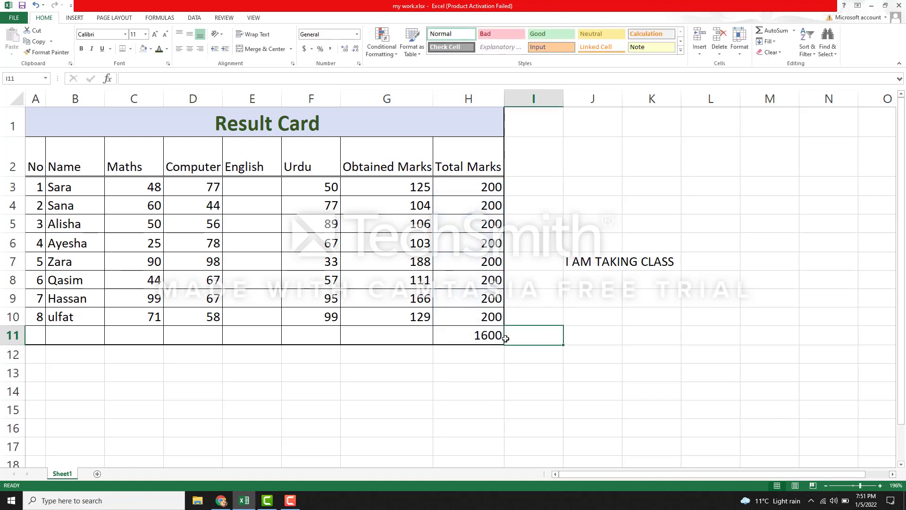
double_click(496, 335)
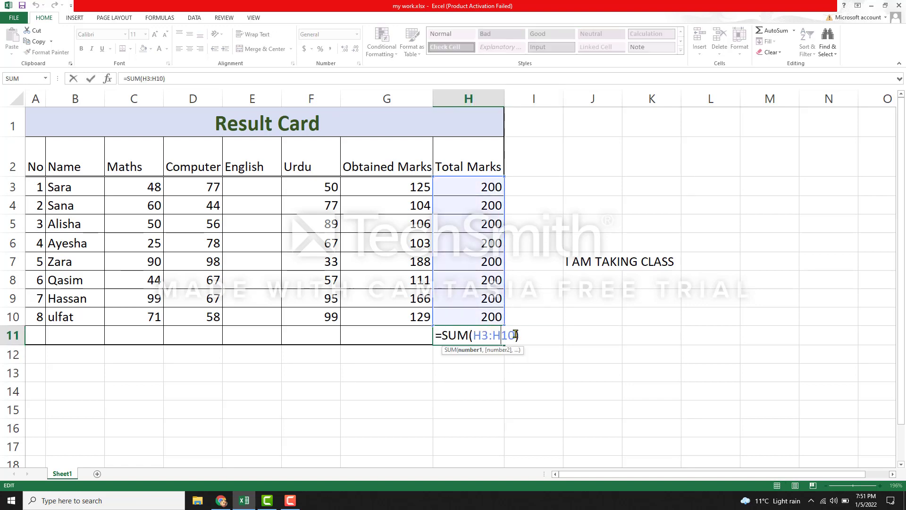
key(BackSpace)
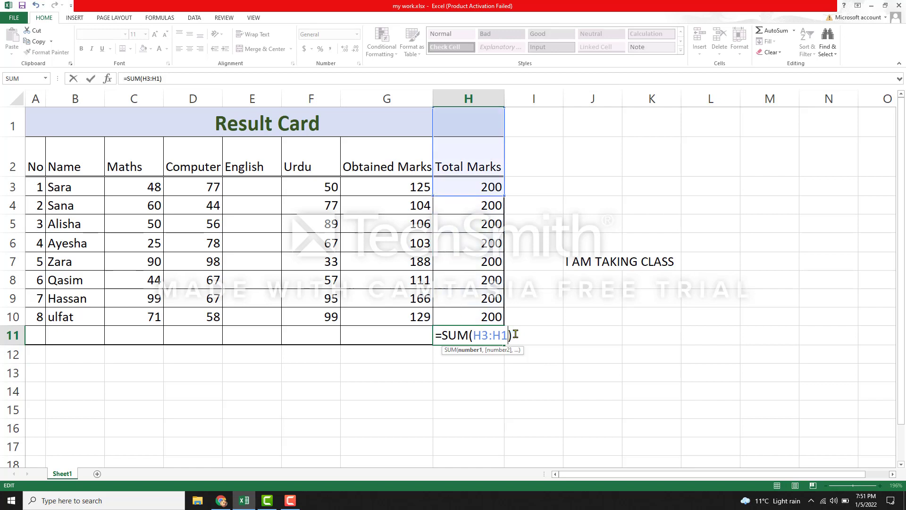
text(1)
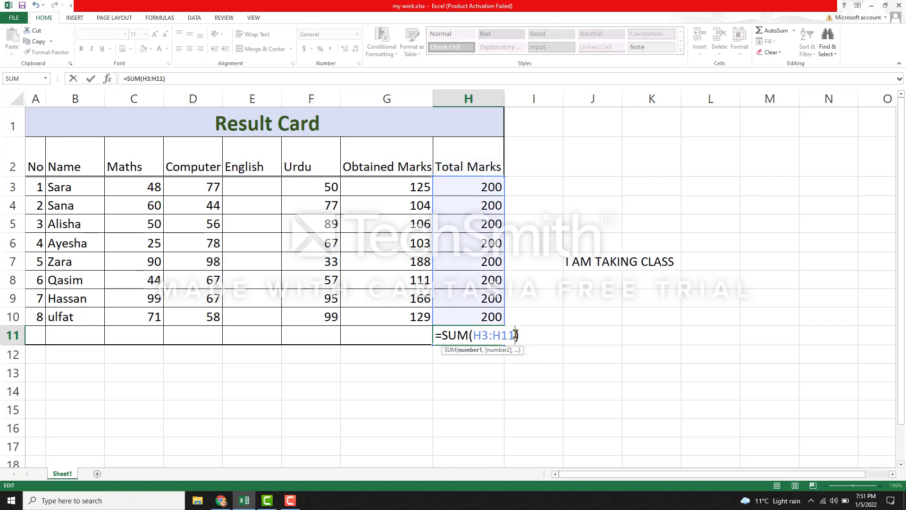
key(Return)
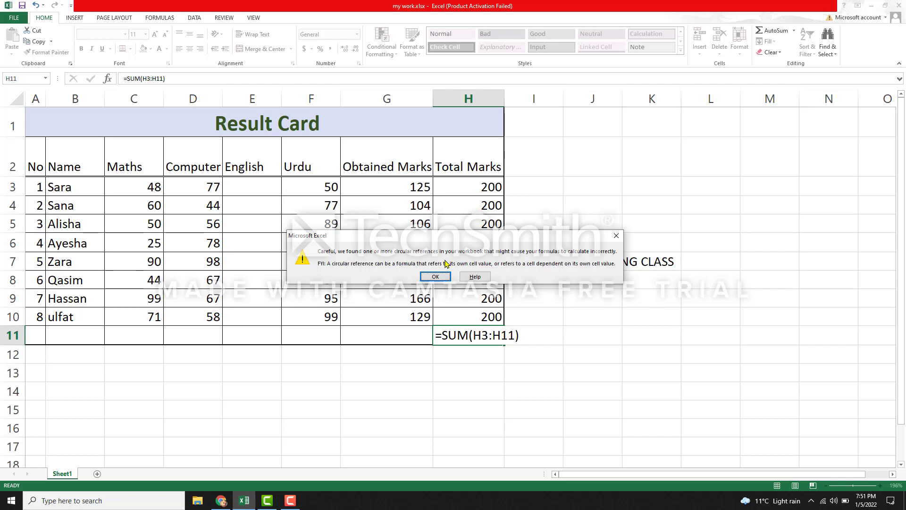
click(475, 276)
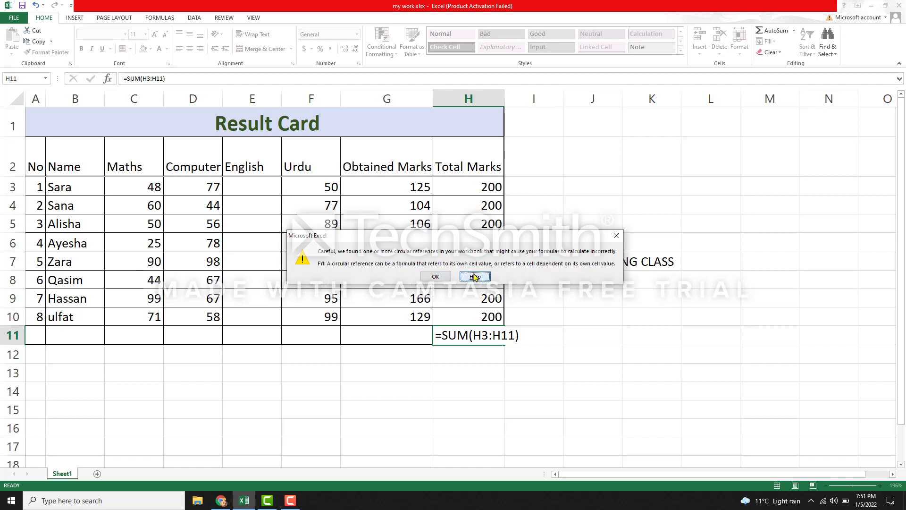
click(616, 236)
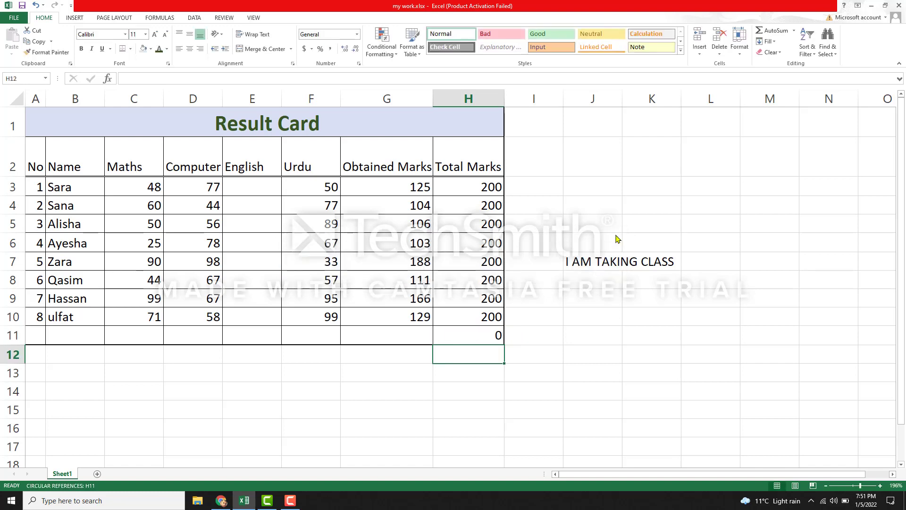
Close the Office support video page in the browser and return to editing the H11 formula in the workbook.
double_click(484, 336)
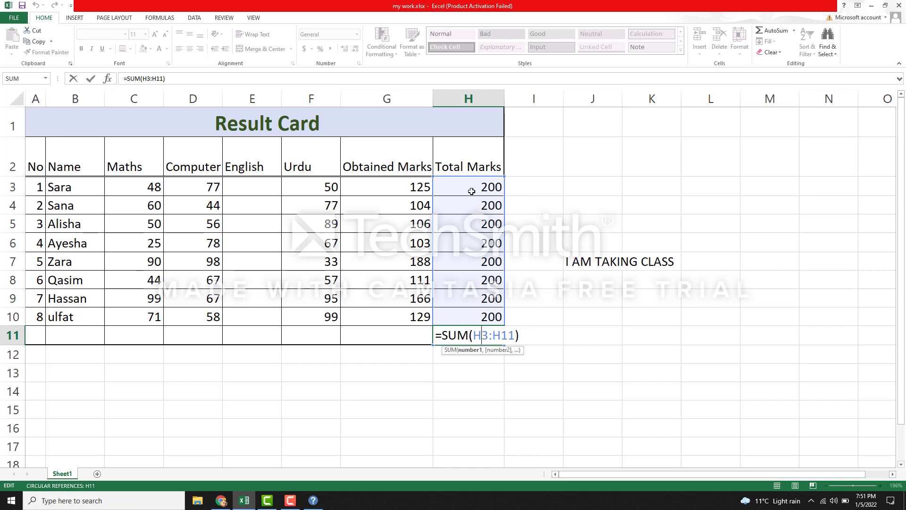
click(513, 331)
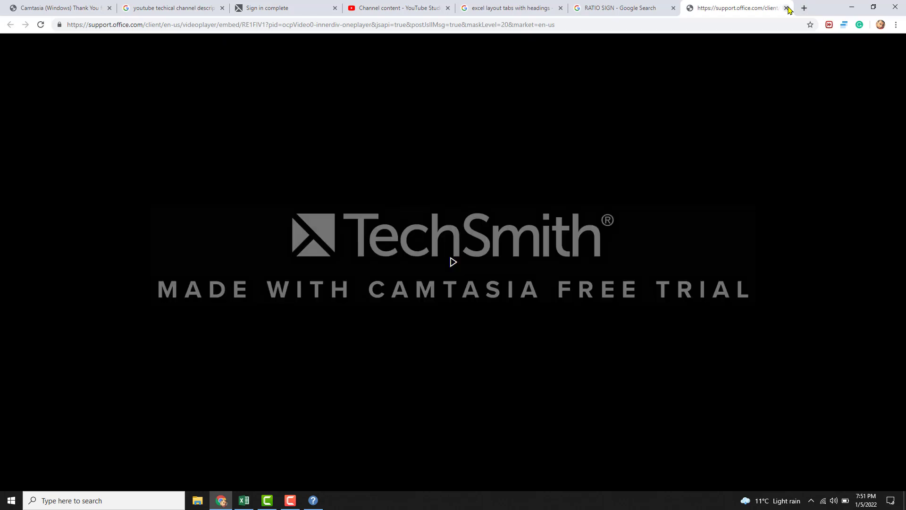
click(786, 8)
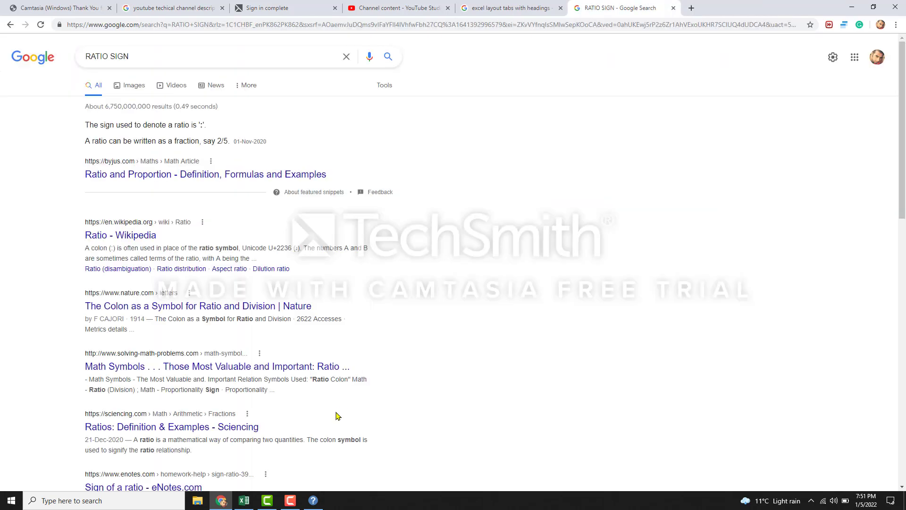
click(241, 504)
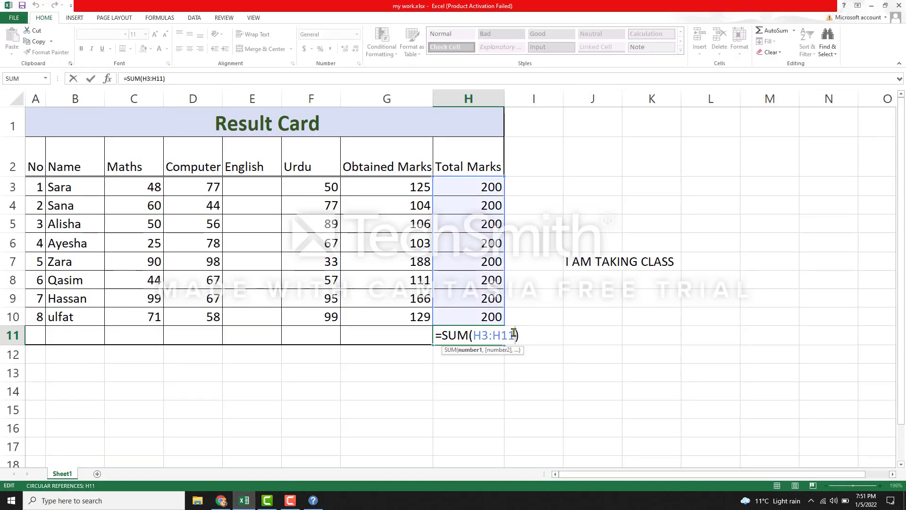
Replace the end reference of the SUM range in H11 so the range reads H3:h5.
key(BackSpace)
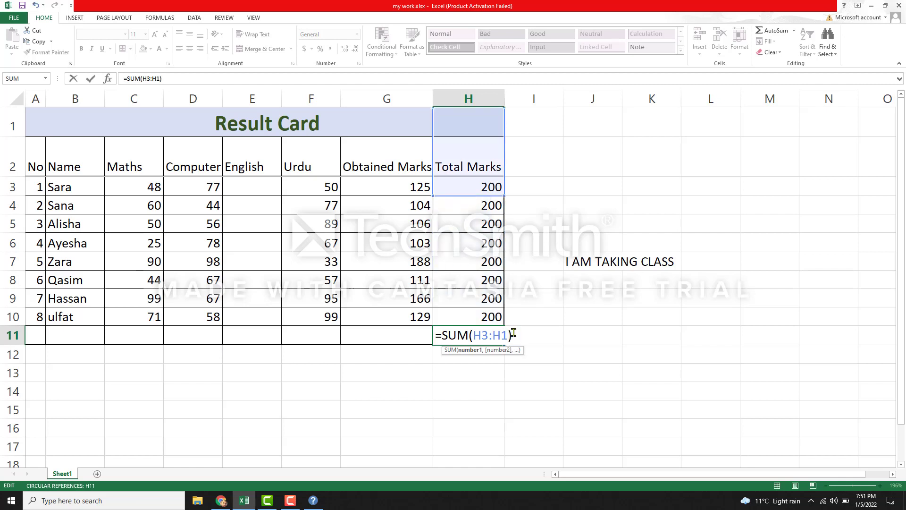
key(BackSpace)
key(BackSpace)
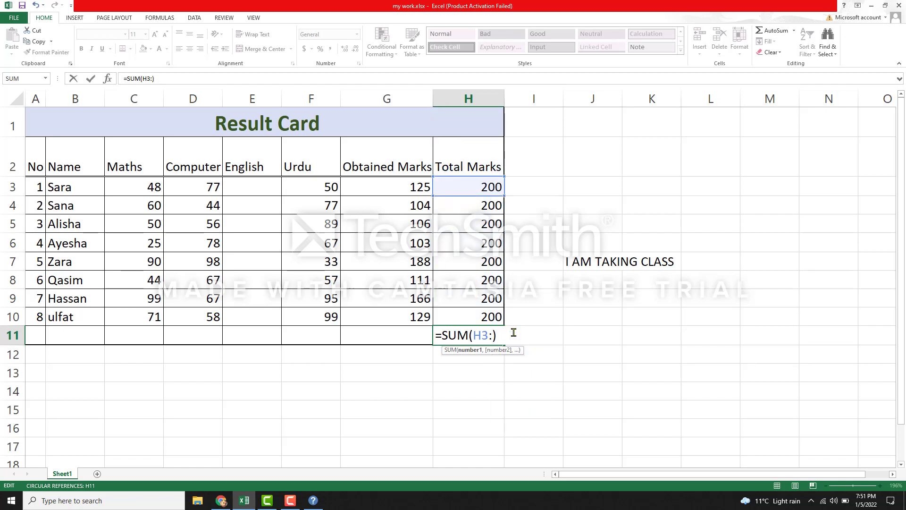
key(BackSpace)
text(:)
text(h5)
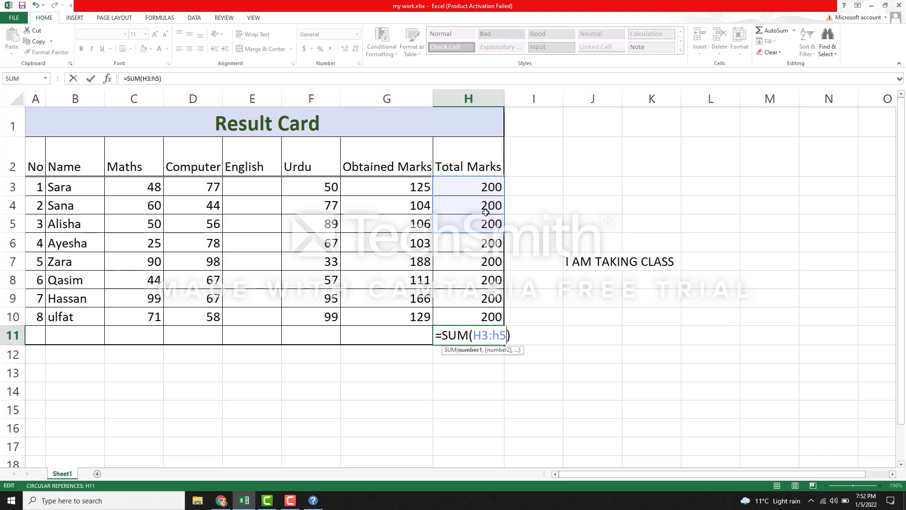
Set the SUM range in H11 to H3:H7 and enter the formula.
key(BackSpace)
key(BackSpace)
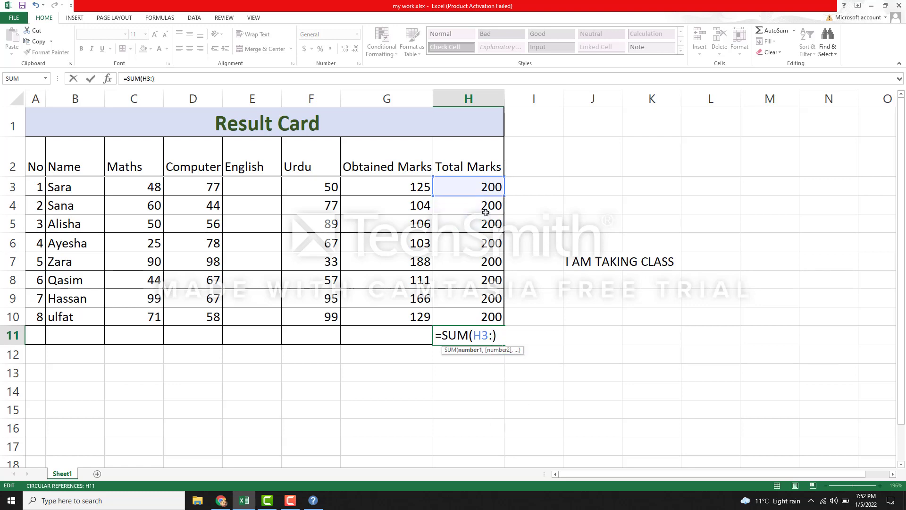
text(H7)
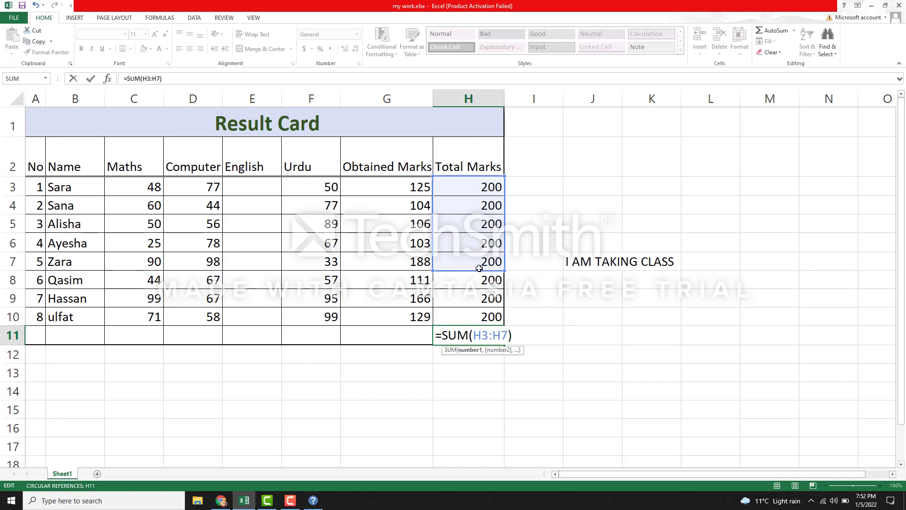
key(Return)
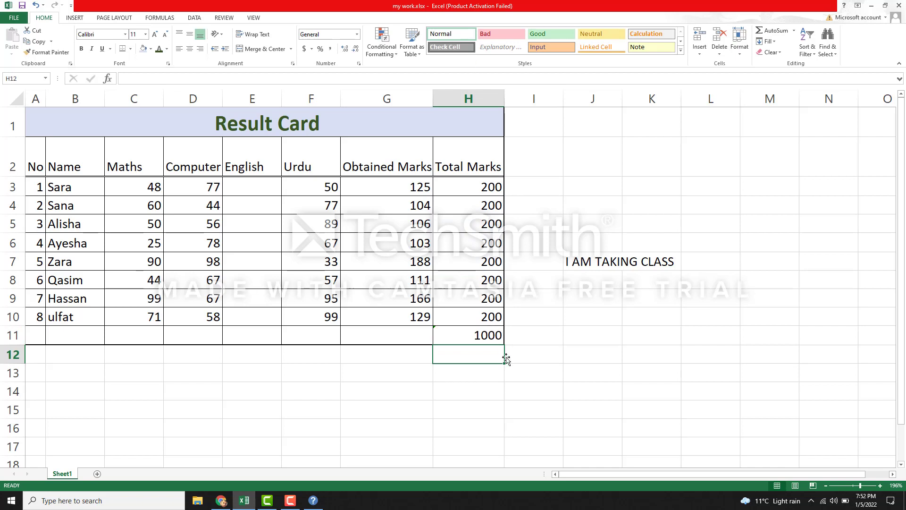
Set the SUM range in H11 to H3:H10, and check the result against the sum of the selected cells H3:H10.
double_click(494, 336)
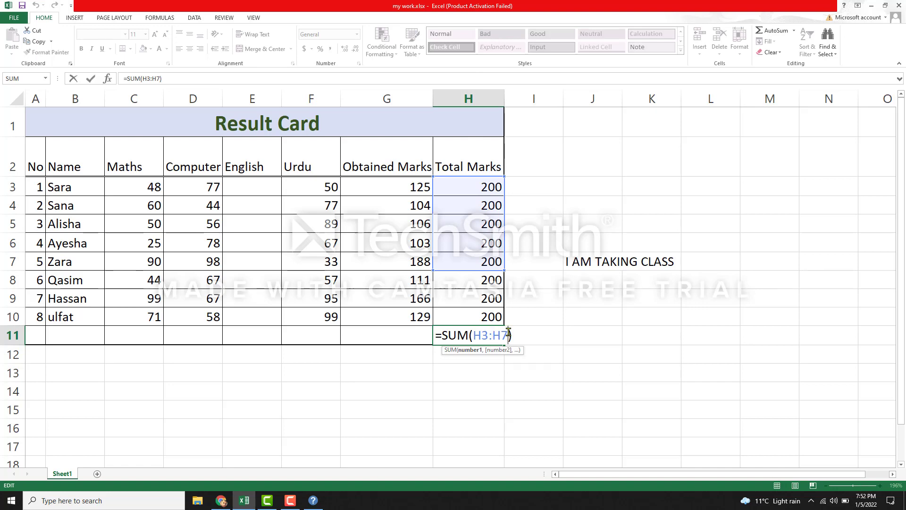
key(BackSpace)
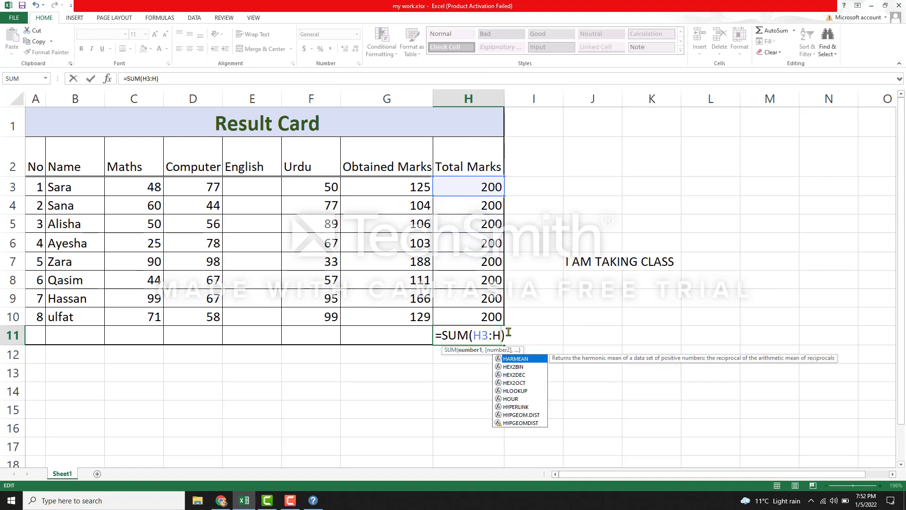
text(10)
key(ctrl+Return)
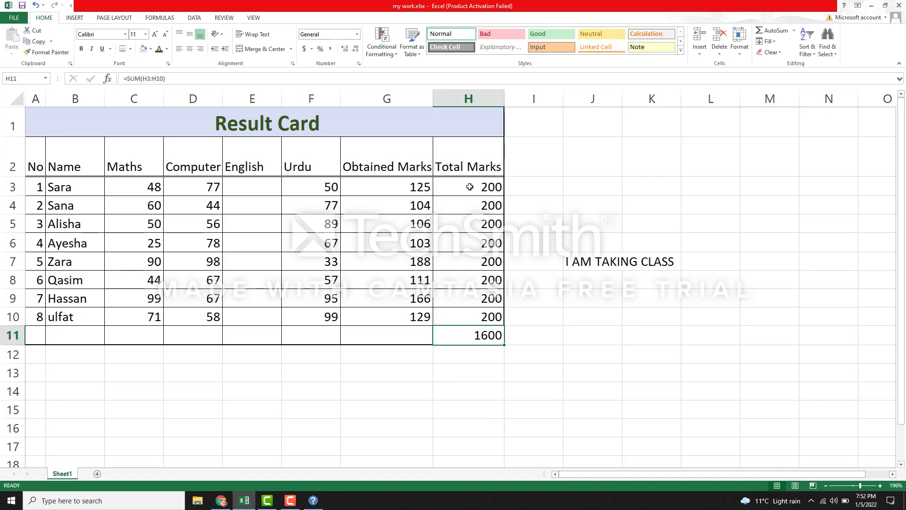
drag(470, 187, 469, 316)
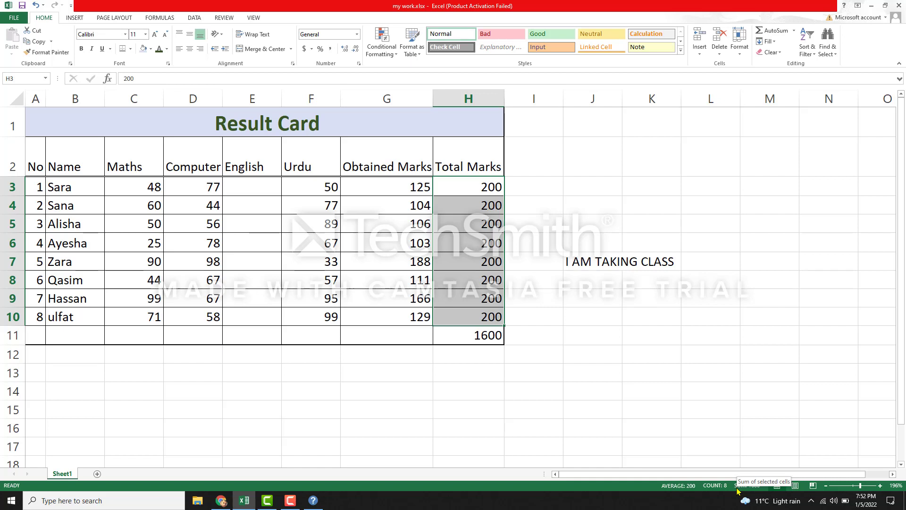
click(742, 462)
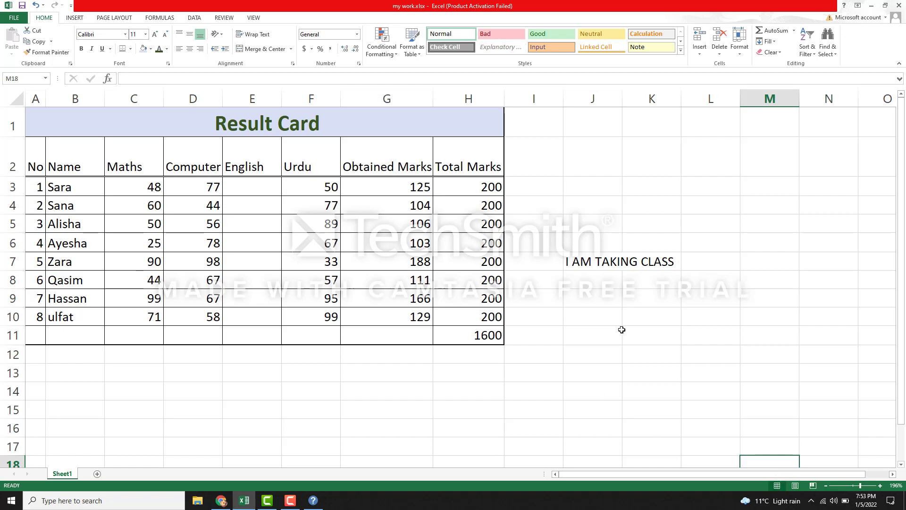
View the result card in Page Layout view, Normal view and Page Break Preview.
click(795, 486)
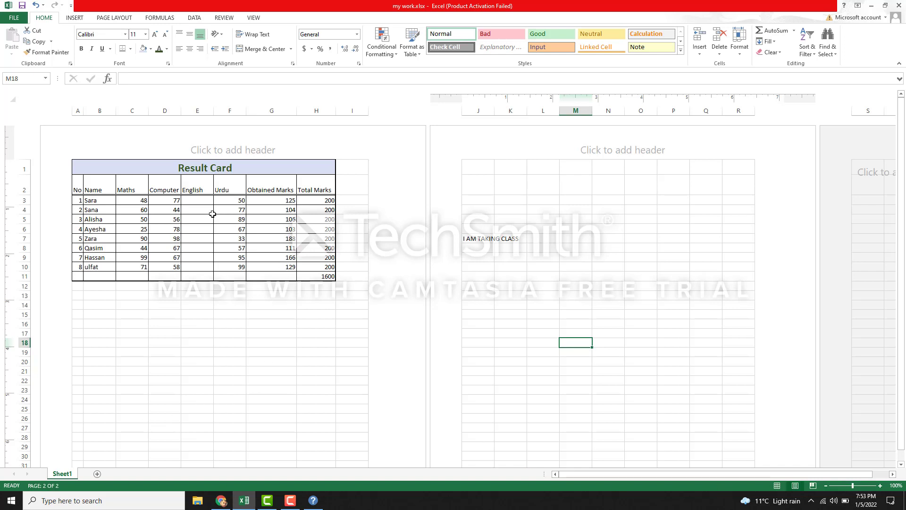
click(775, 485)
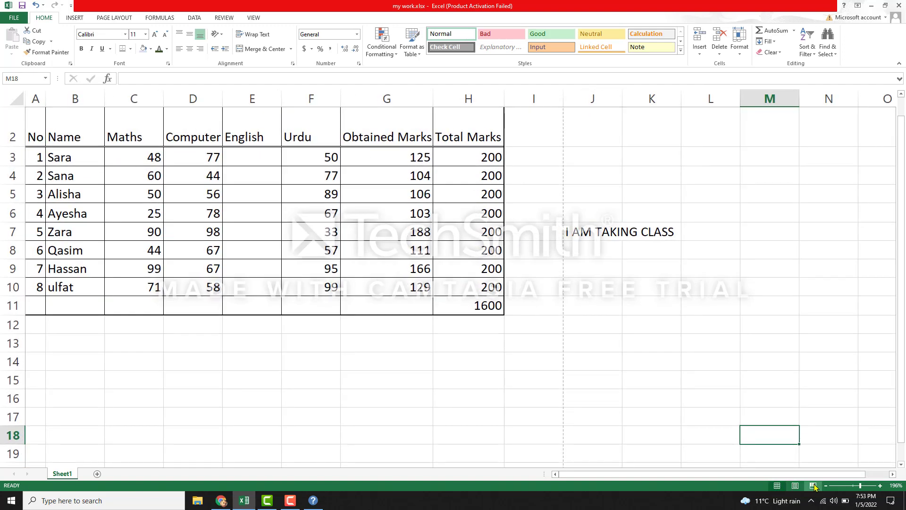
click(813, 486)
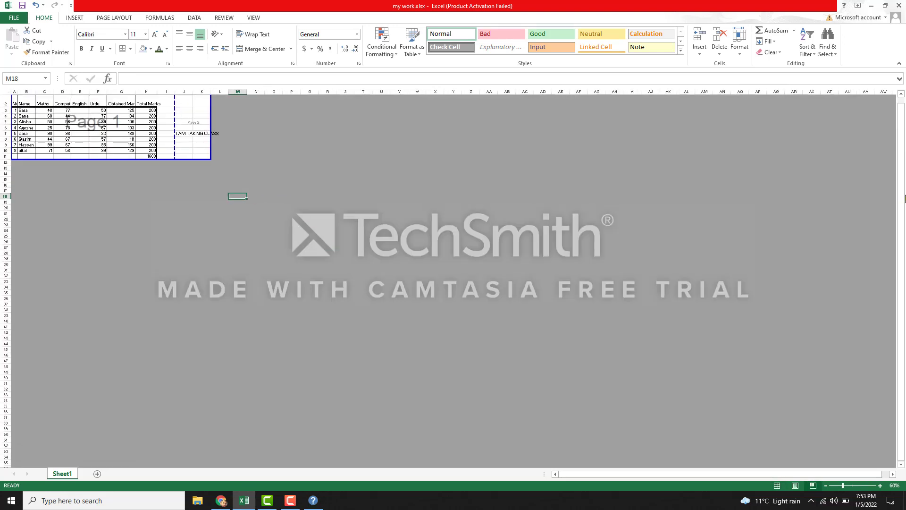
drag(902, 179, 899, 132)
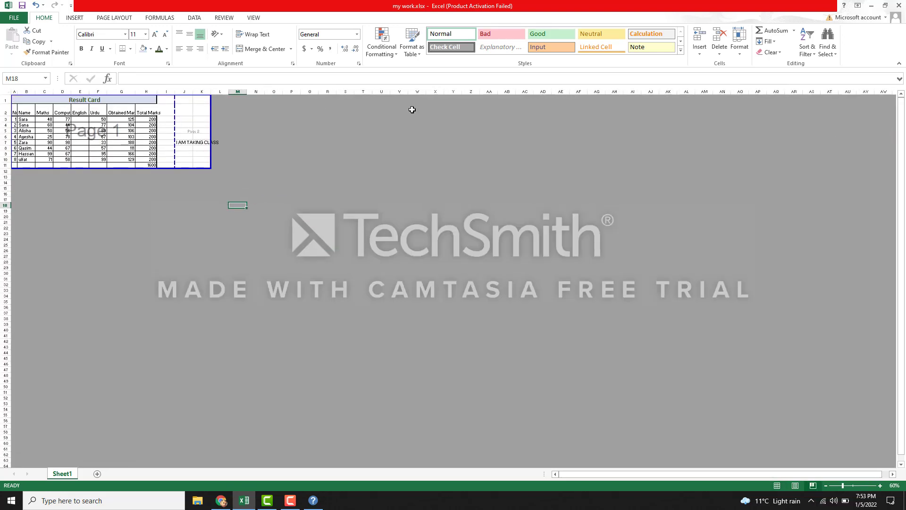
Extend the print area down to row 23 and across to column X, and return to Normal view.
drag(139, 167, 144, 235)
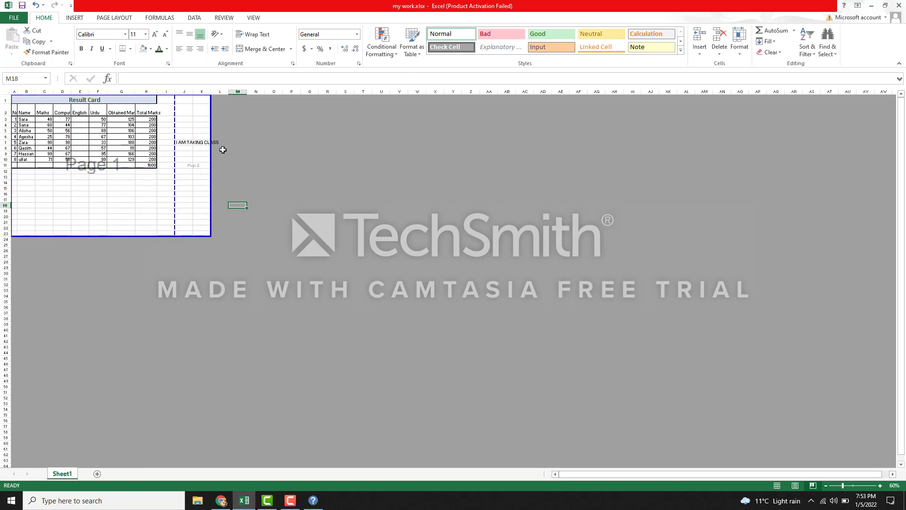
drag(211, 148, 447, 141)
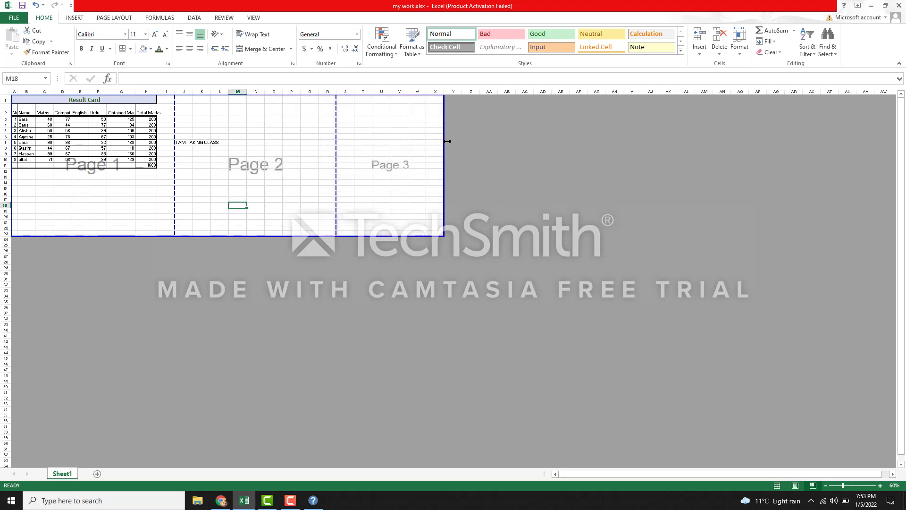
click(777, 485)
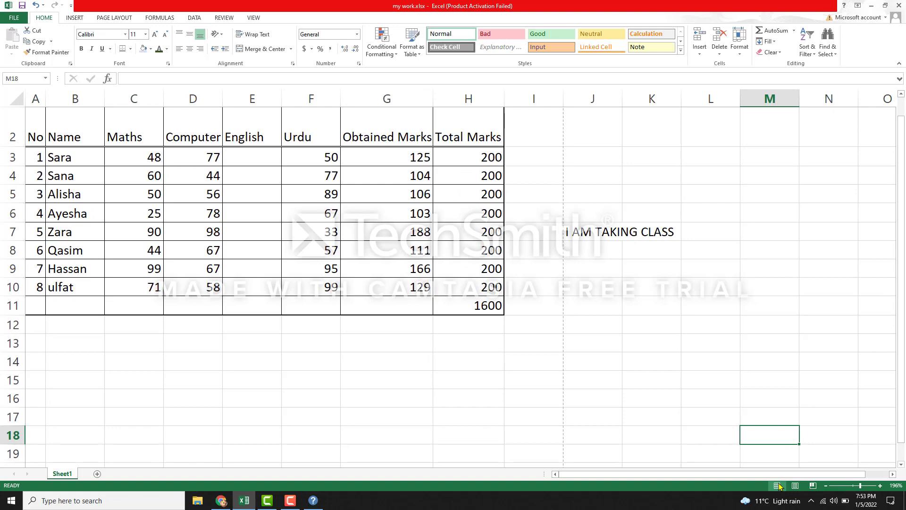
Zoom the worksheet out to 118% and back in to 196%.
click(859, 485)
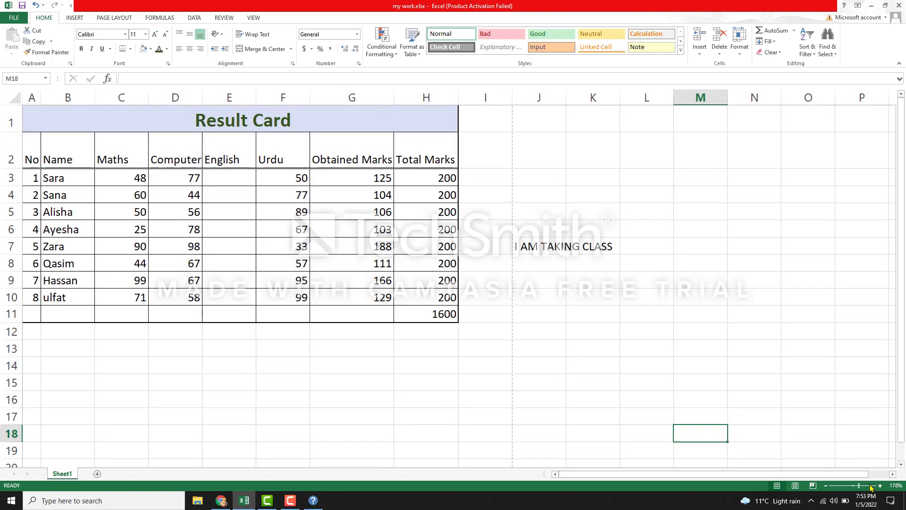
scroll(874, 489, down, 4)
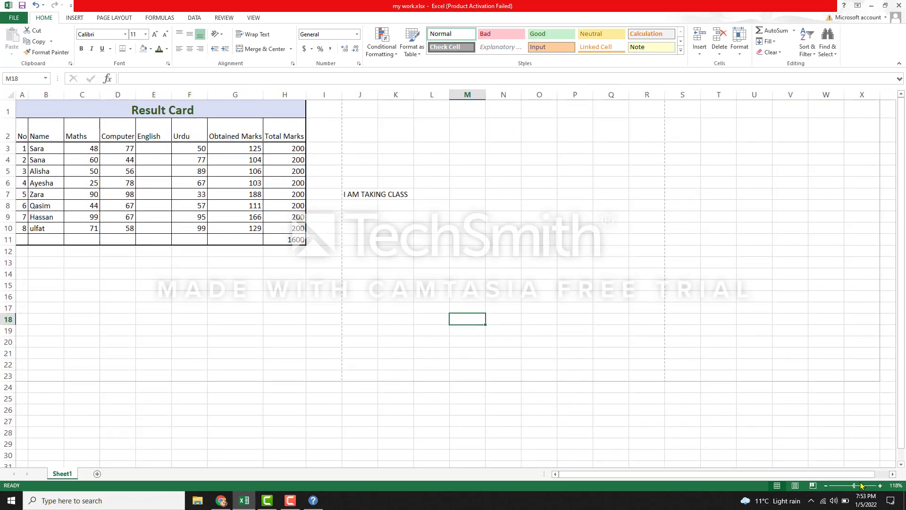
click(861, 486)
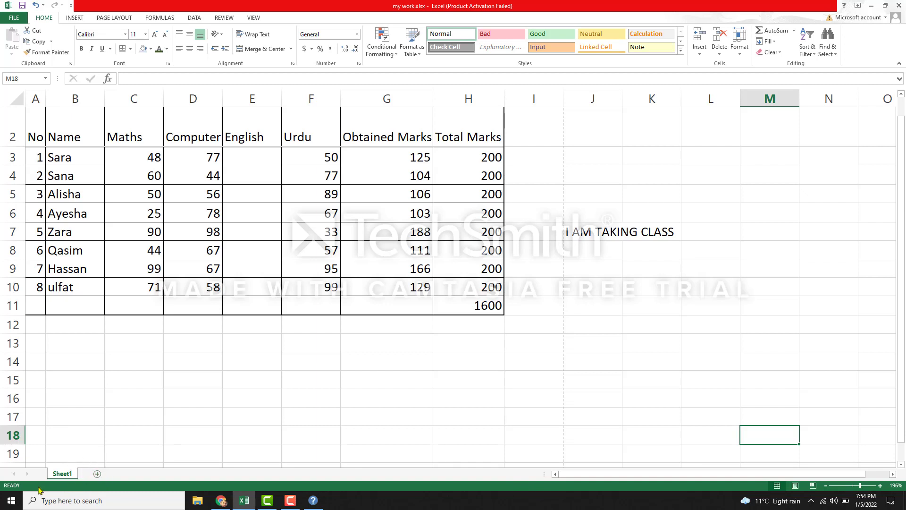
Rename the Sheet1 worksheet as "my result".
double_click(72, 473)
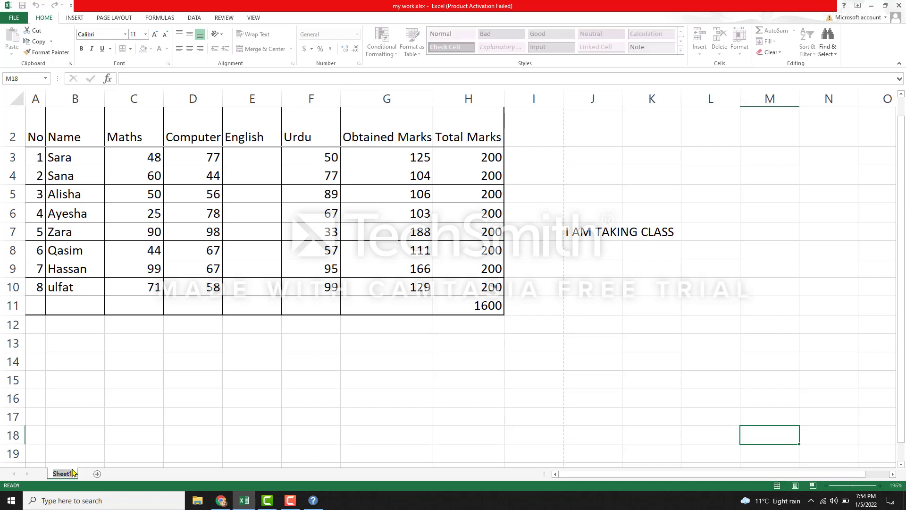
text(mY SEET)
key(BackSpace)
key(BackSpace)
key(BackSpace)
key(BackSpace)
key(BackSpace)
key(BackSpace)
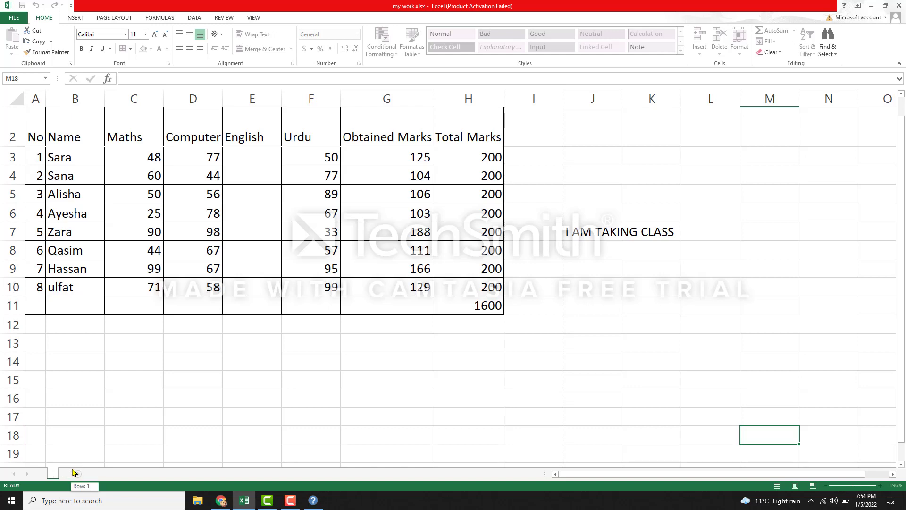
text(y res)
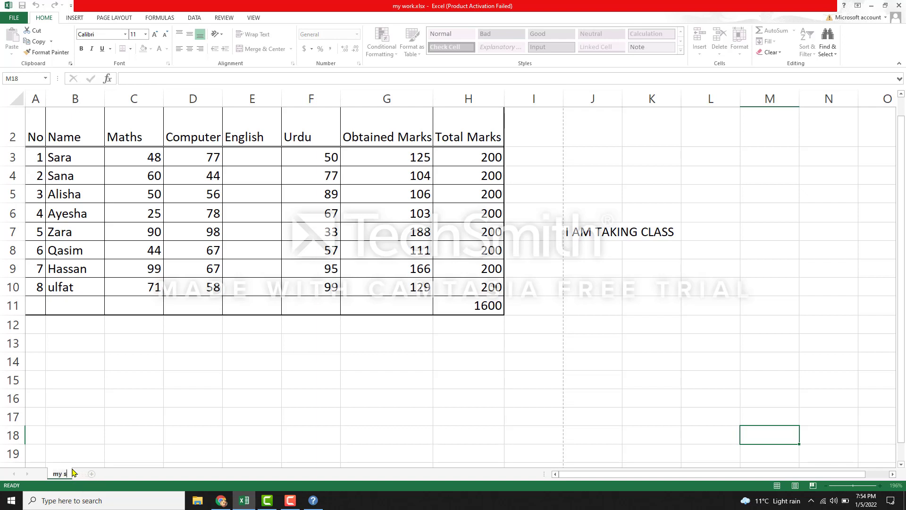
text(ult)
key(Return)
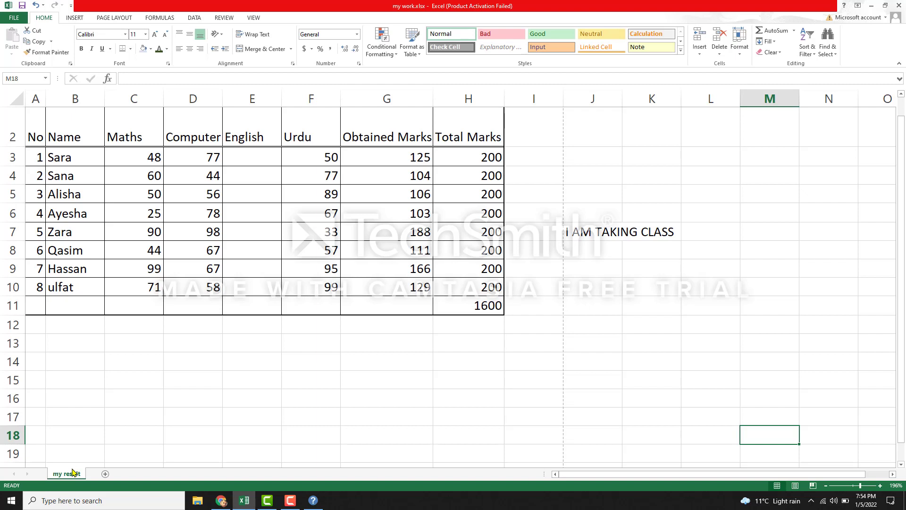
click(117, 440)
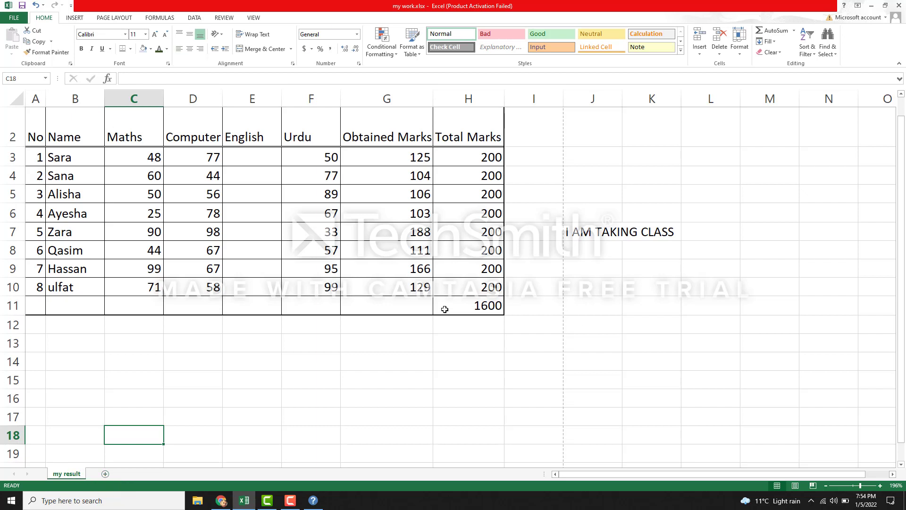
Add a new worksheet after "my result" and rename it "table".
click(105, 474)
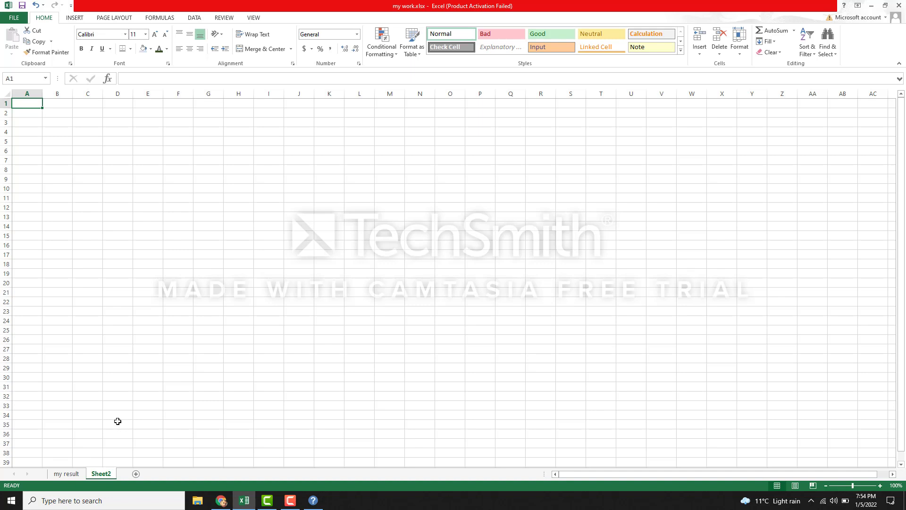
click(71, 475)
click(98, 473)
double_click(104, 474)
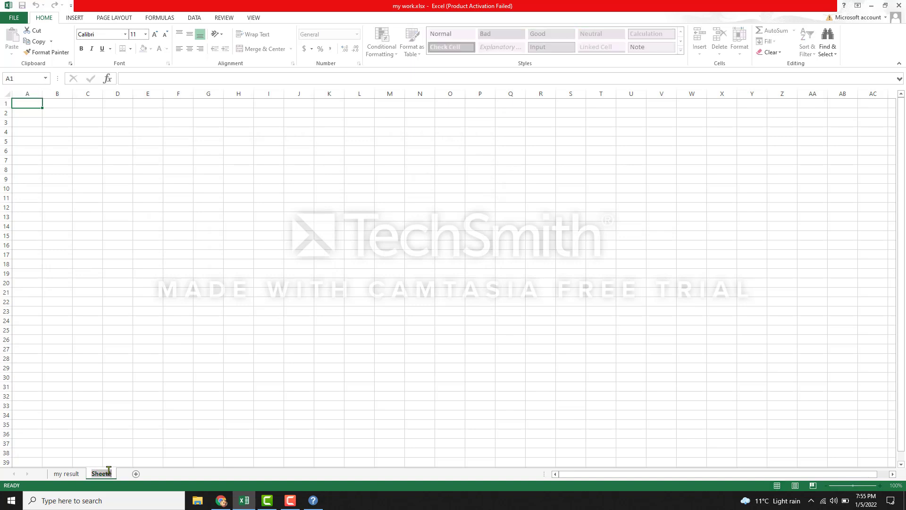
text(table)
key(Return)
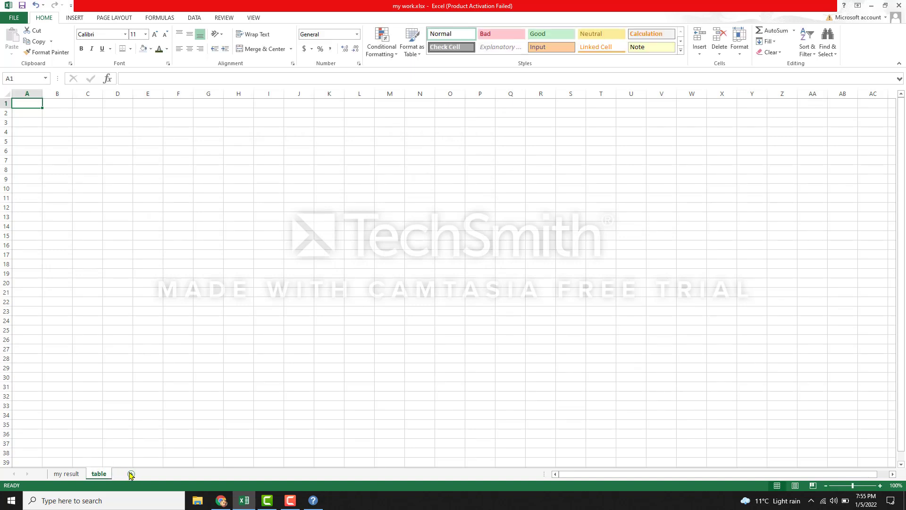
Add a third worksheet after "table" and switch back to the "table" sheet.
click(130, 474)
key(BackSpace)
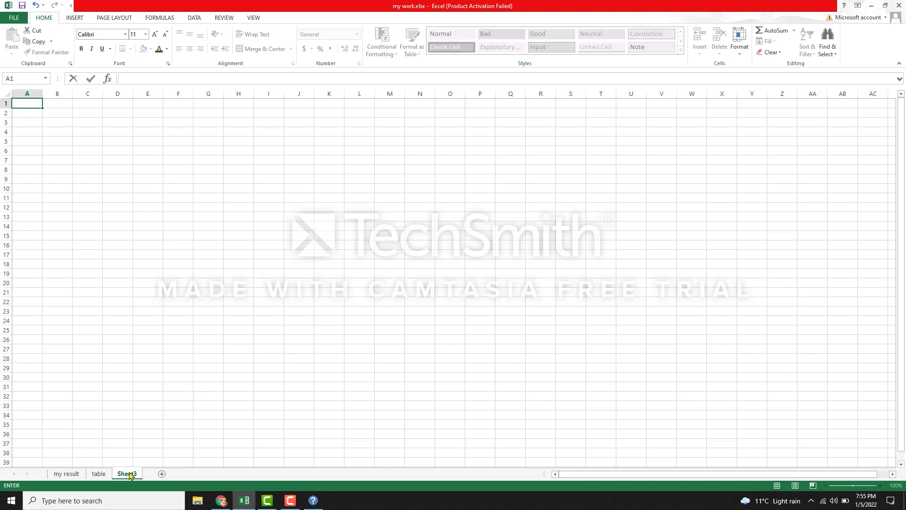
click(99, 474)
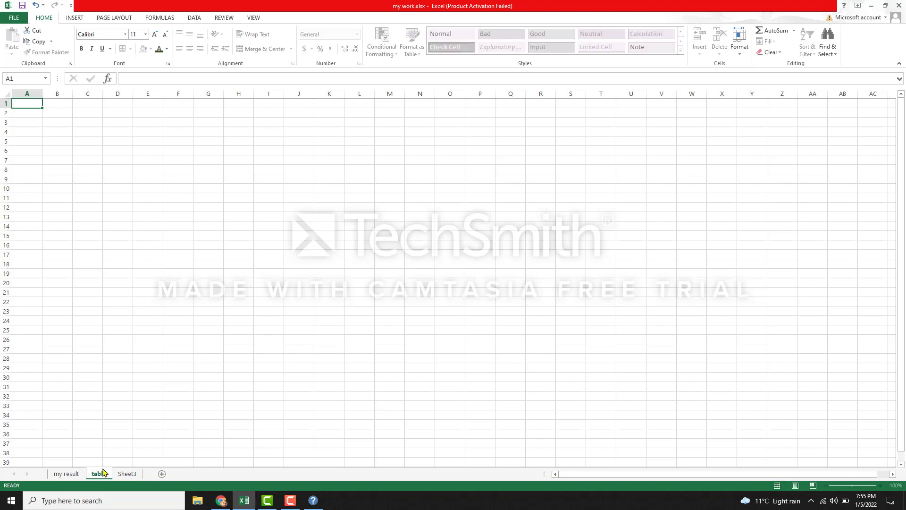
Set the tab color of the "my result" sheet to standard red.
click(69, 474)
right_click(78, 475)
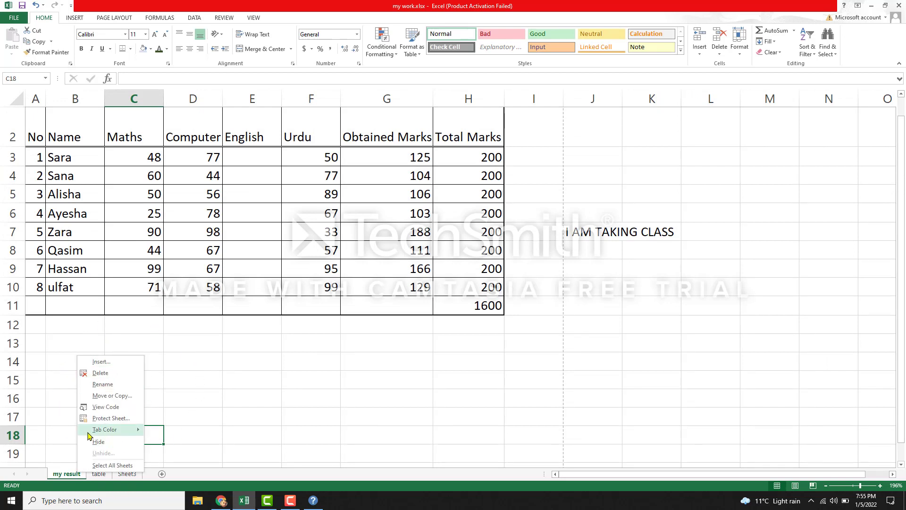
mouse_move(104, 431)
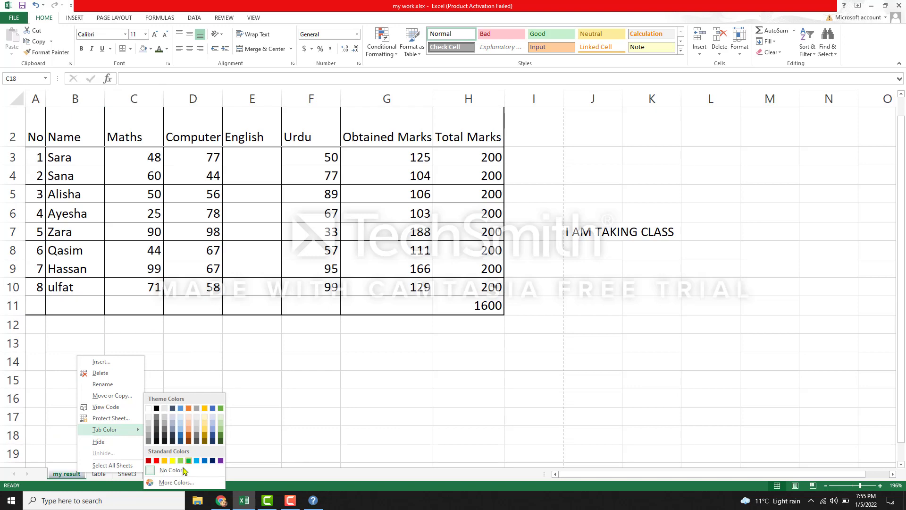
click(155, 459)
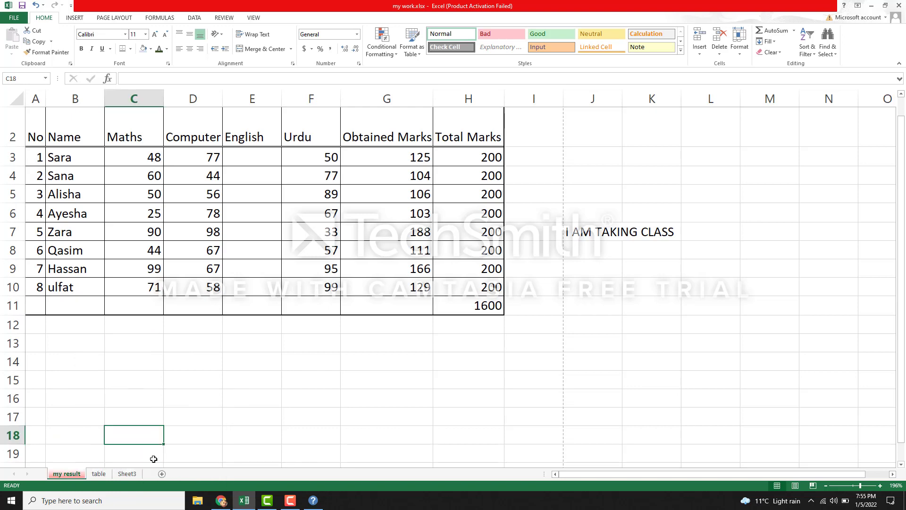
Set the tab color of the "table" sheet to a dark blue theme shade and check both colored sheet tabs.
right_click(105, 473)
mouse_move(133, 429)
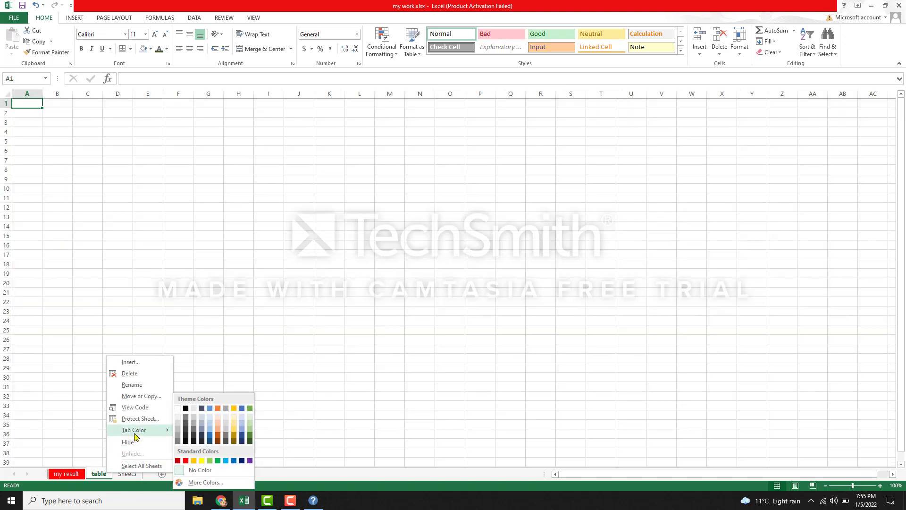
click(242, 442)
click(138, 405)
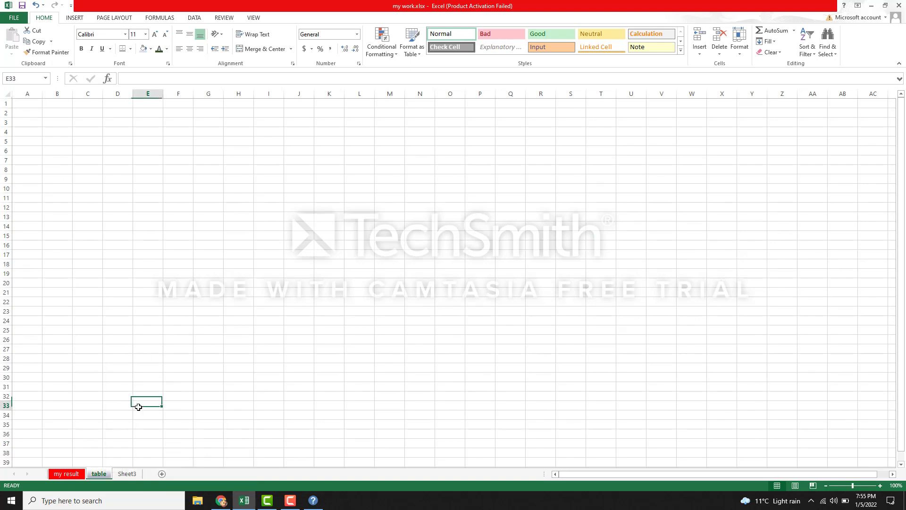
click(67, 473)
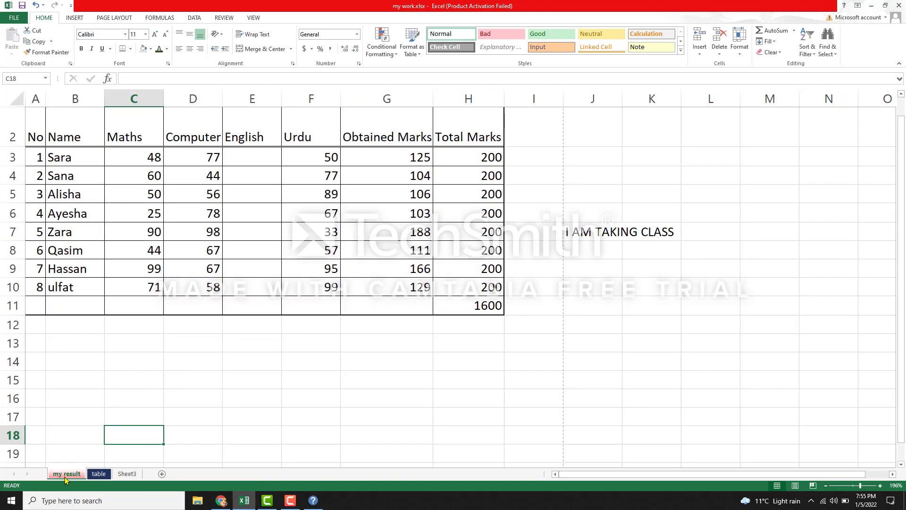
click(97, 473)
click(66, 473)
Rename the Sheet3 worksheet as "data".
right_click(125, 473)
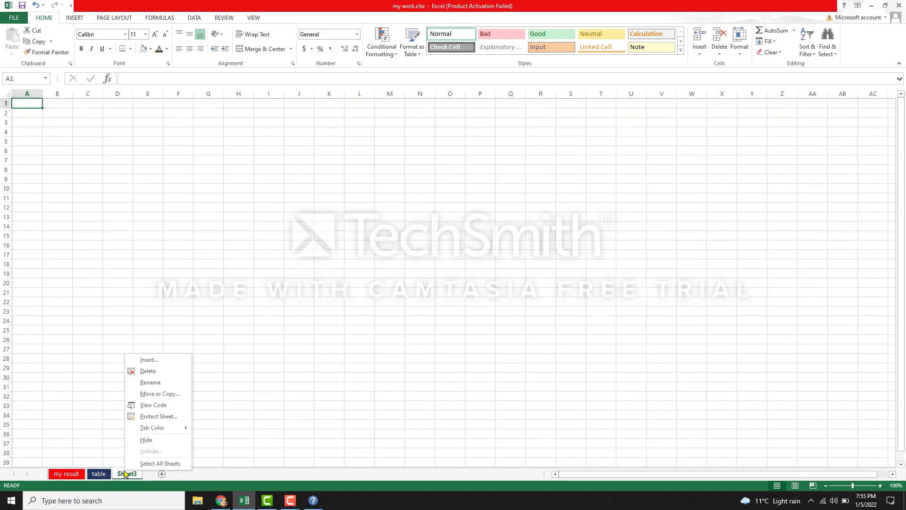
click(150, 383)
key(BackSpace)
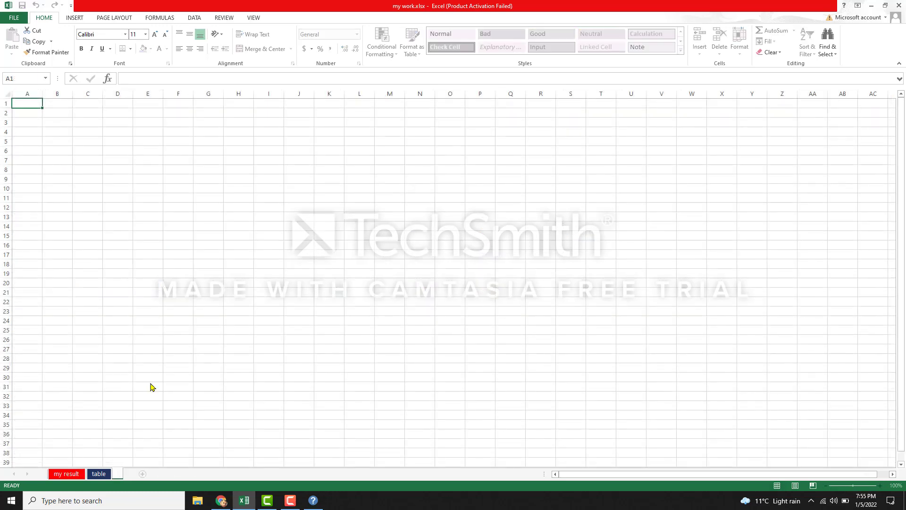
text(h)
key(BackSpace)
text(data)
key(Return)
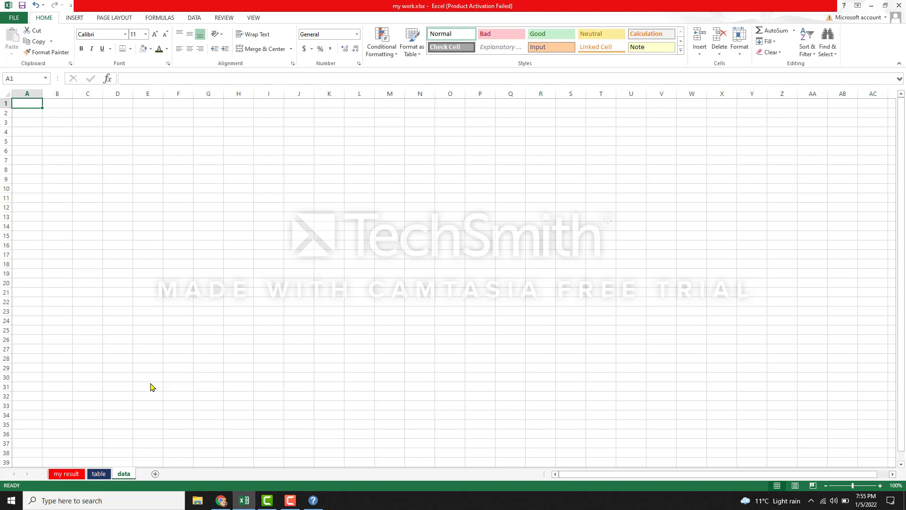
View the "my result" and "table" sheets, ending on "my result" with the Result Card heading in view.
click(67, 474)
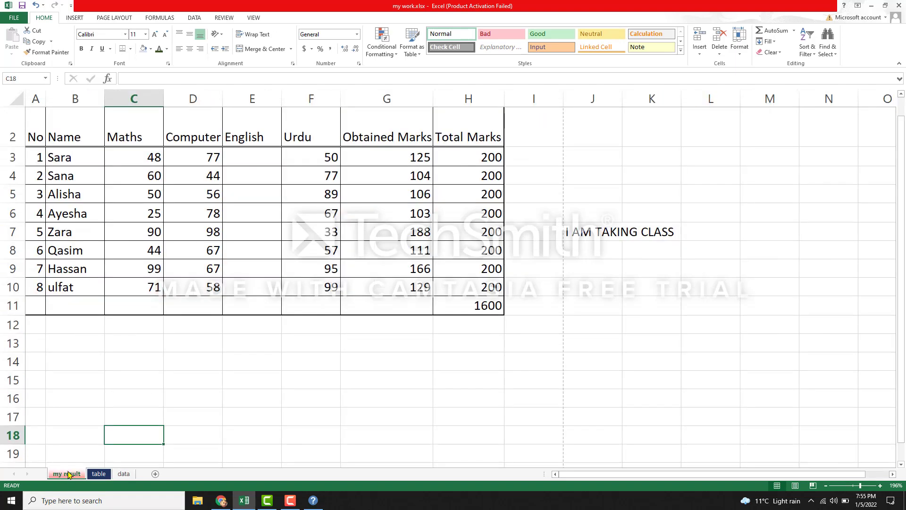
click(95, 473)
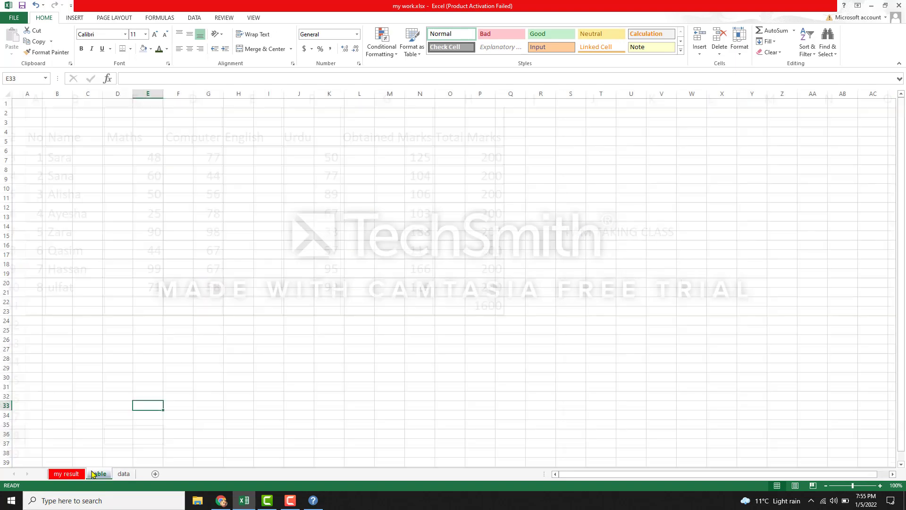
click(68, 474)
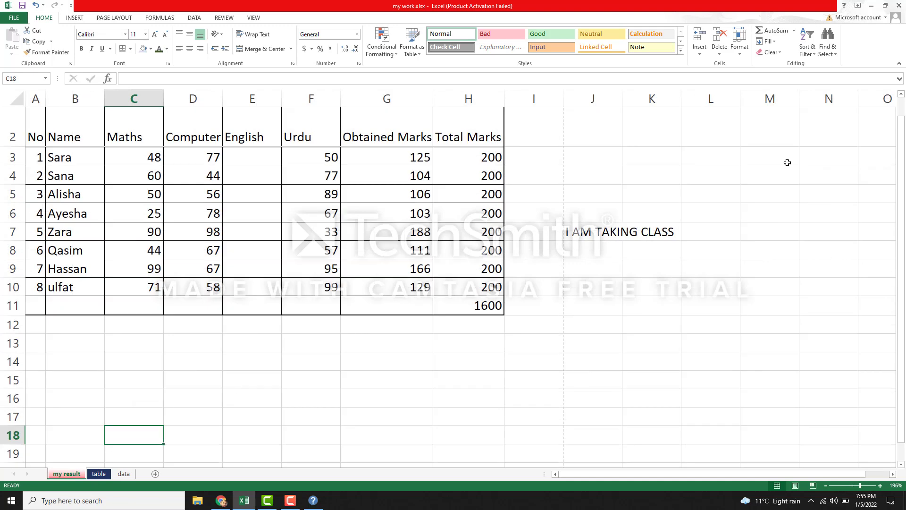
drag(899, 158, 901, 120)
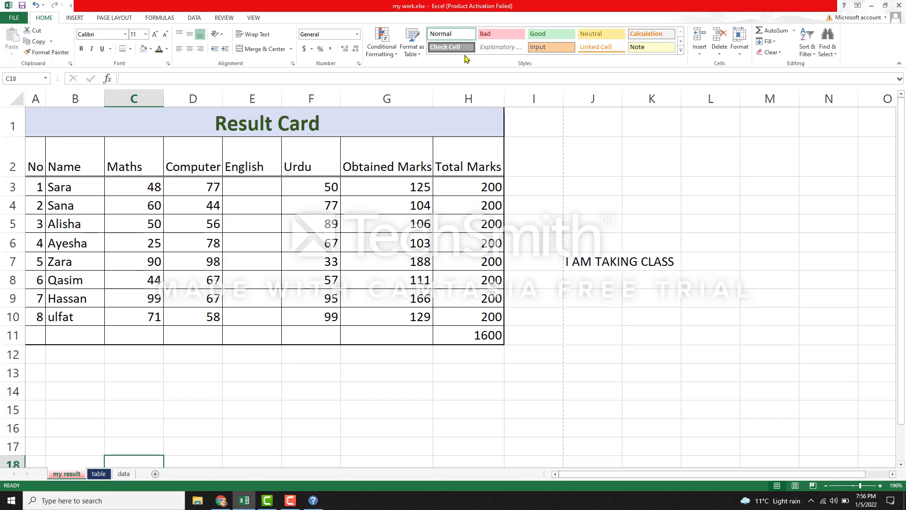
click(397, 52)
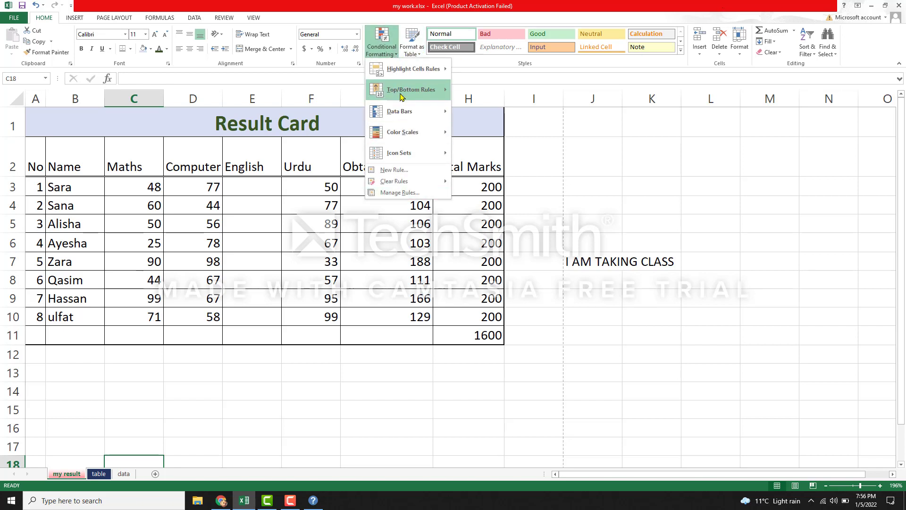
mouse_move(402, 96)
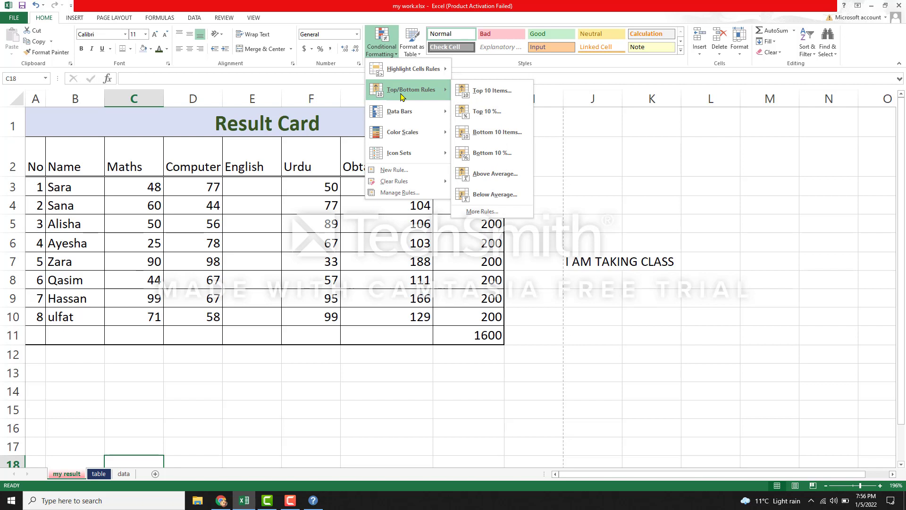
click(628, 163)
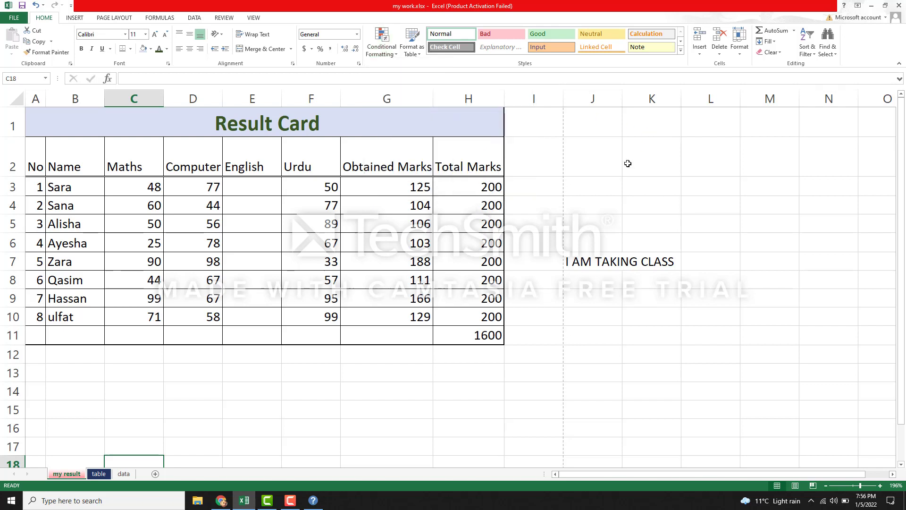